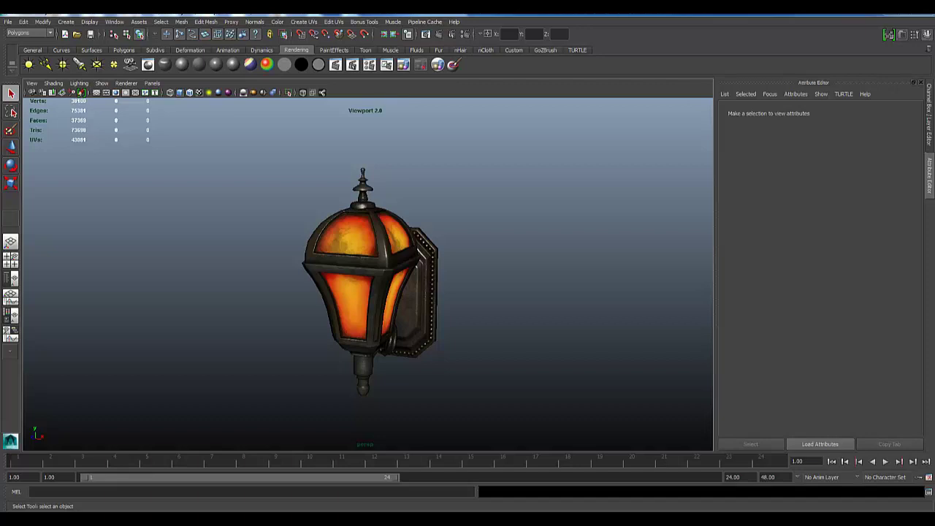
Bring up the three-point lighting reference diagram in the browser, examine it, and move it back out of the way
left_click_drag(934, 25, 461, 27)
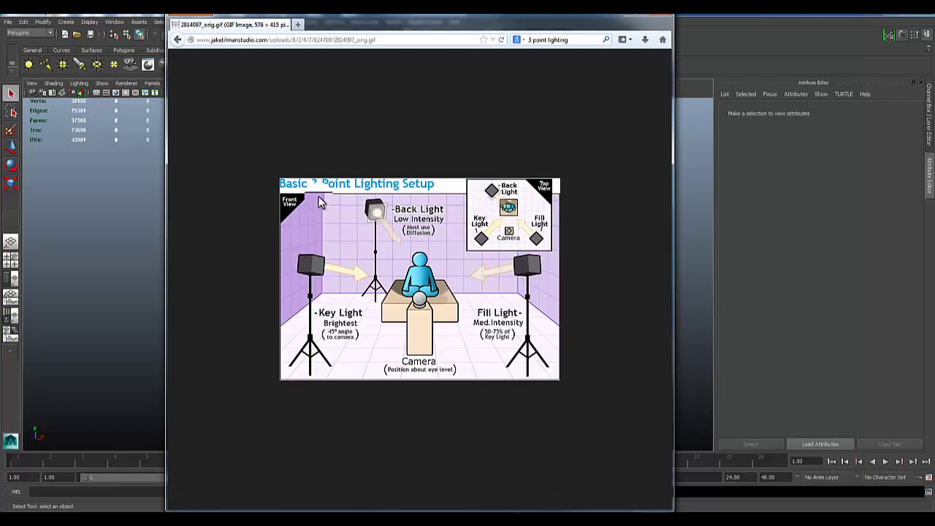
left_click_drag(423, 24, 934, 33)
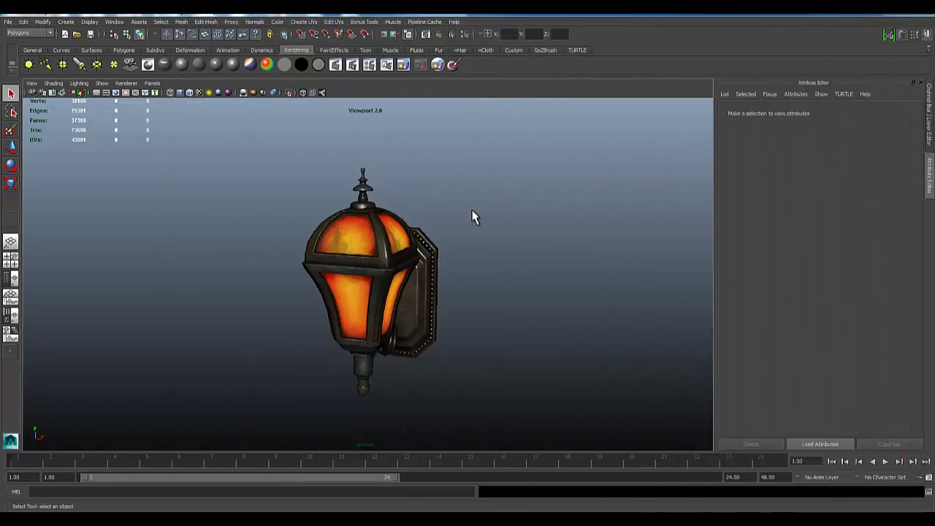
Preview the lamp with all scene lights enabled, and return the view to textured display
key("7")
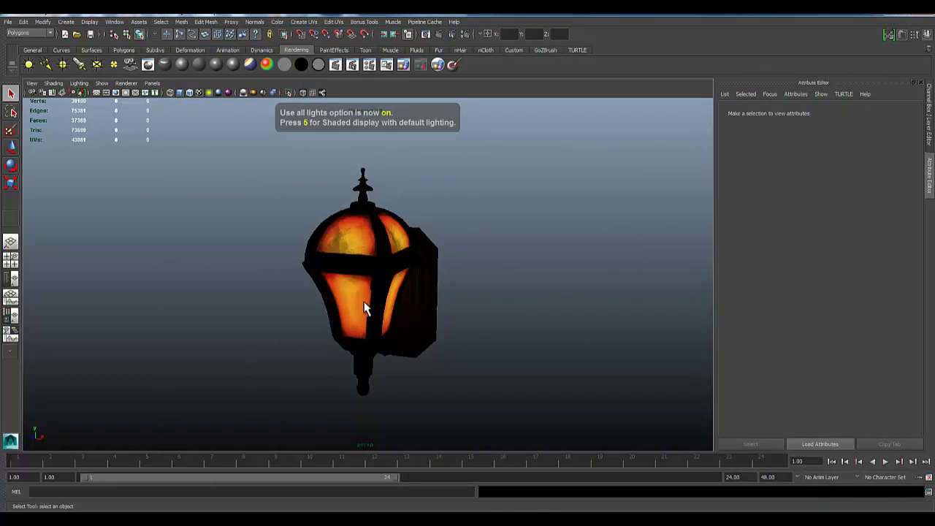
left_click_drag(256, 320, 309, 330, "alt")
scroll(352, 351, "down", 3)
mouse_move(352, 350)
left_mouse_down("alt")
mouse_move(282, 323)
mouse_move(309, 328)
mouse_move(297, 329)
left_mouse_up("alt")
key("6")
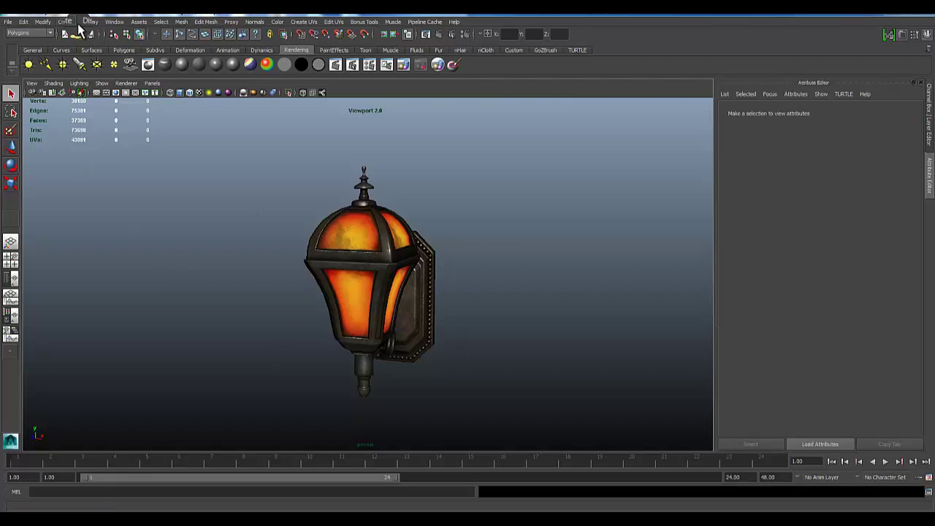
Create a NURBS circle at the lamp and scale it up into a large ring surrounding the model
left_click(60, 49)
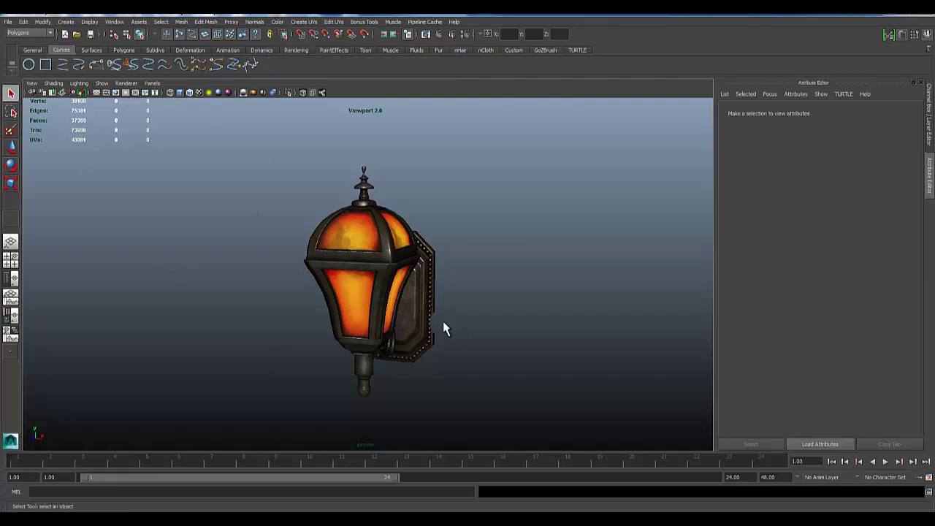
left_click(384, 309)
key("r")
left_click_drag(404, 298, 617, 363)
left_click(496, 369)
left_click_drag(505, 343, 442, 374, "alt")
right_click_drag(393, 386, 395, 365, "alt")
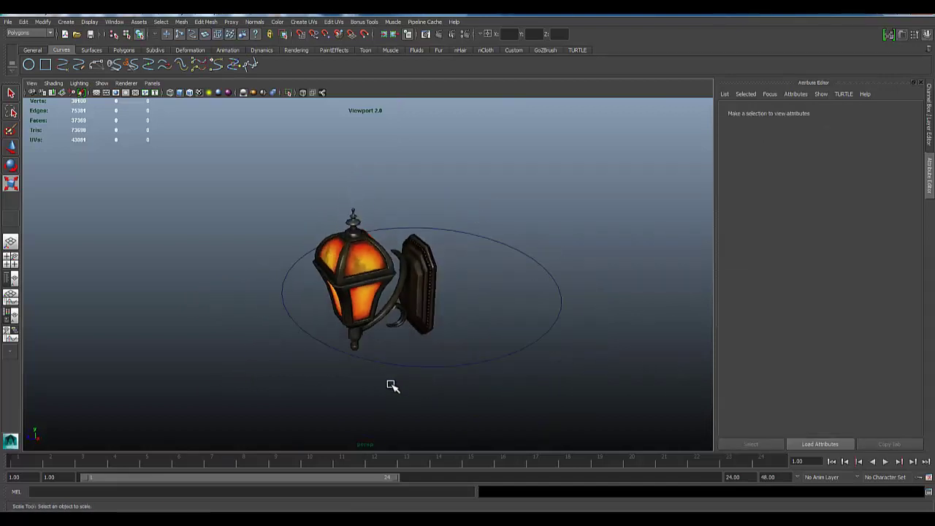
left_click_drag(322, 370, 303, 330, "alt")
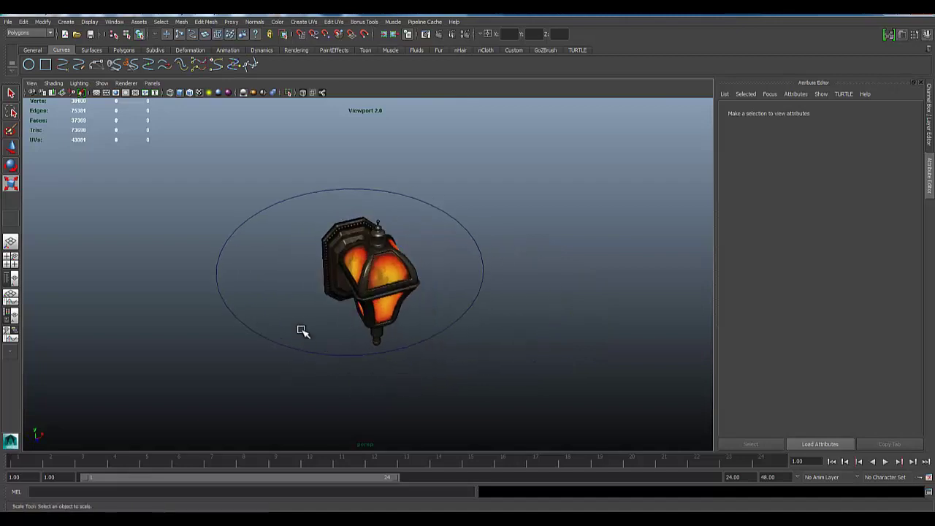
left_click(314, 358)
left_click_drag(420, 376, 311, 361, "alt")
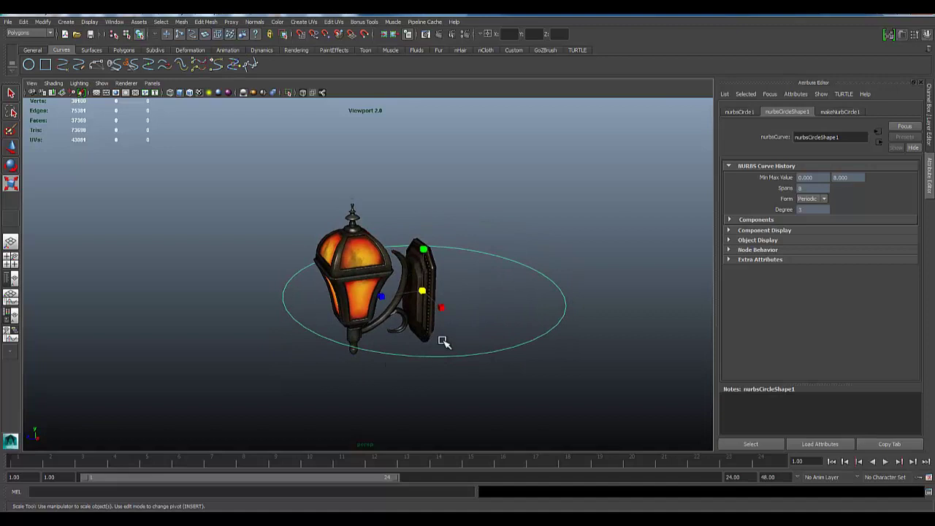
Create a camera and move it along Z out in front of the lamp, outside the circle
key("q")
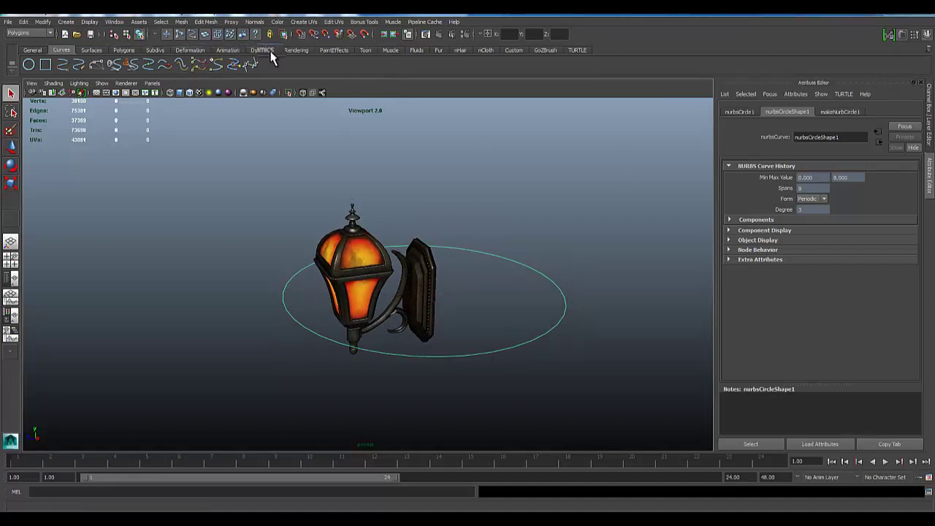
left_click(292, 50)
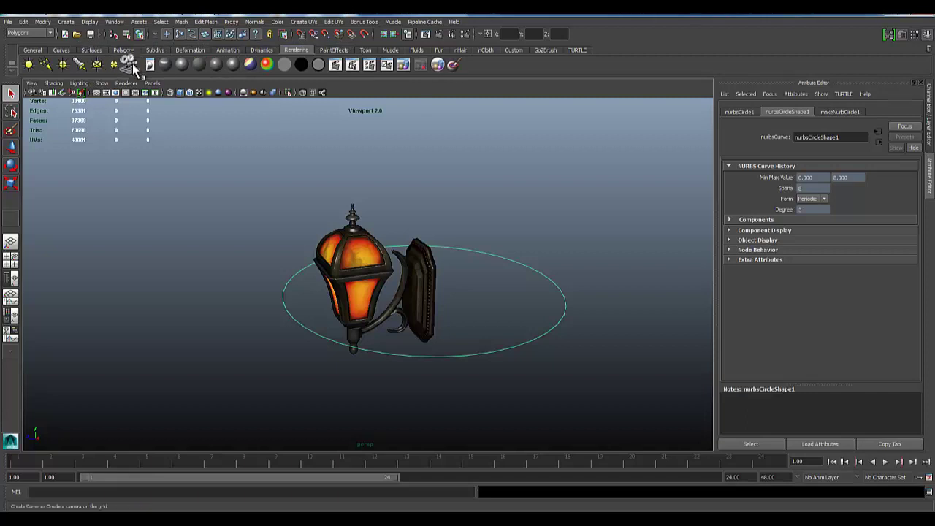
key("w")
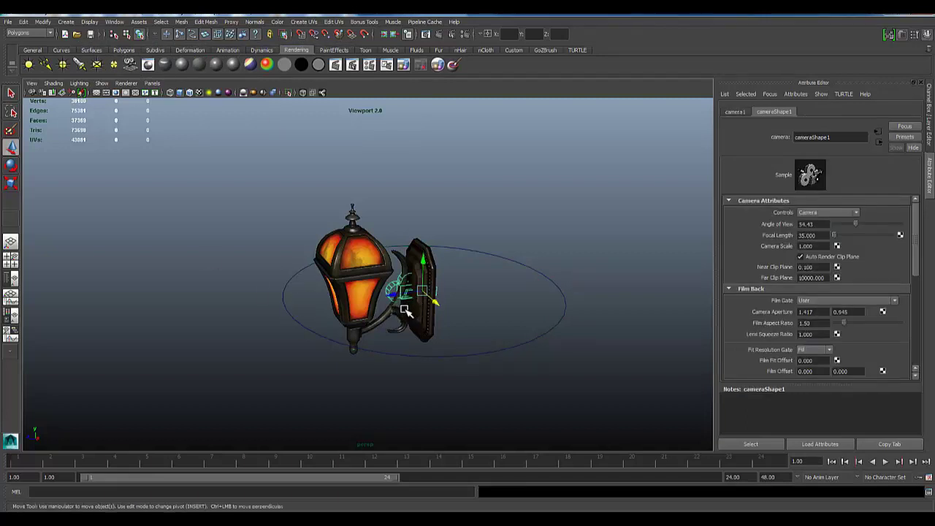
left_click_drag(420, 317, 160, 322)
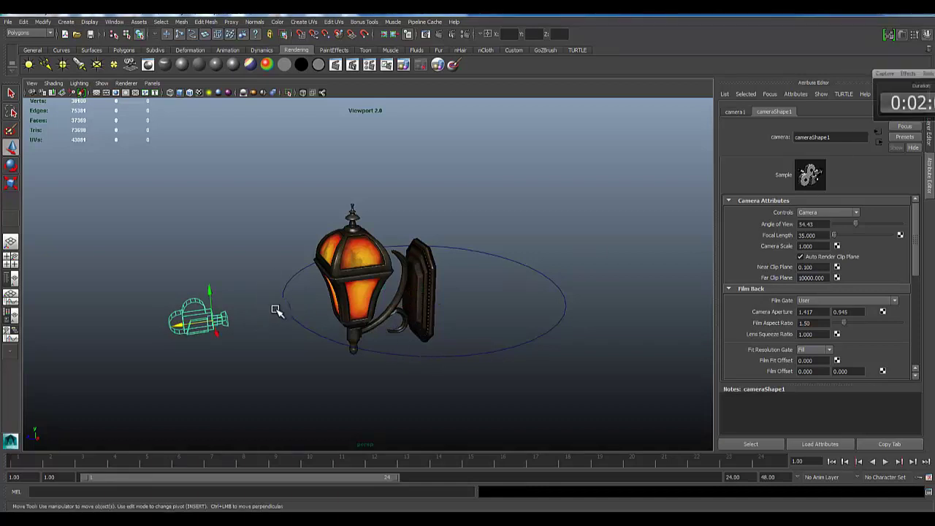
Switch the side view to look through camera1 and show it in shaded display
key("space")
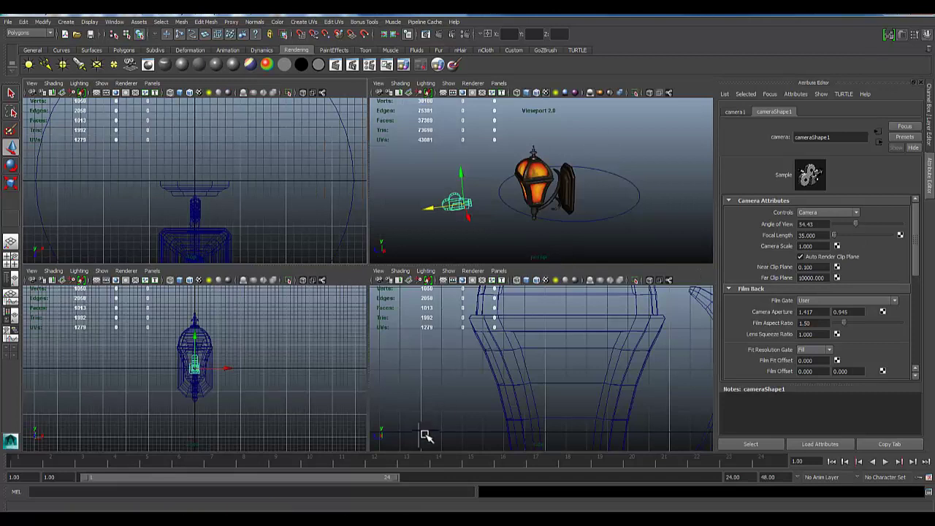
left_click(446, 430)
left_click(497, 271)
mouse_move(514, 282)
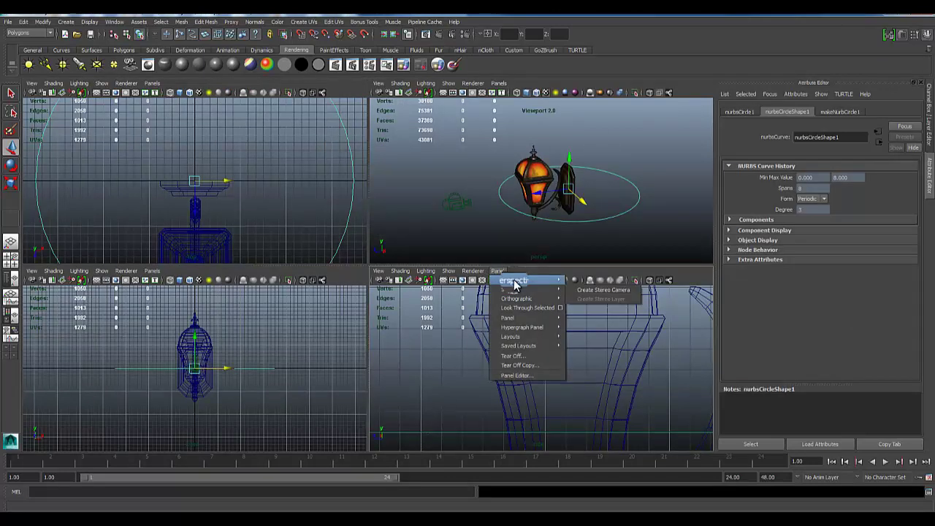
left_click(601, 280)
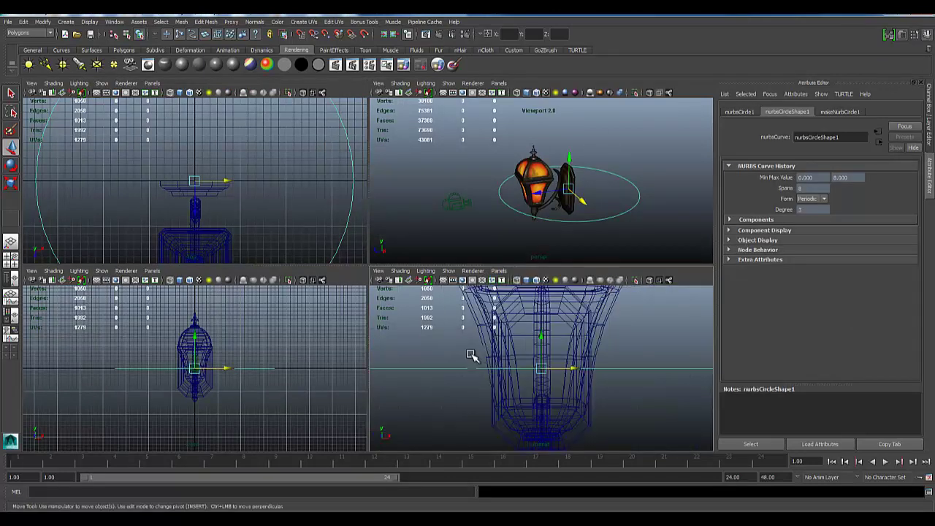
key("5")
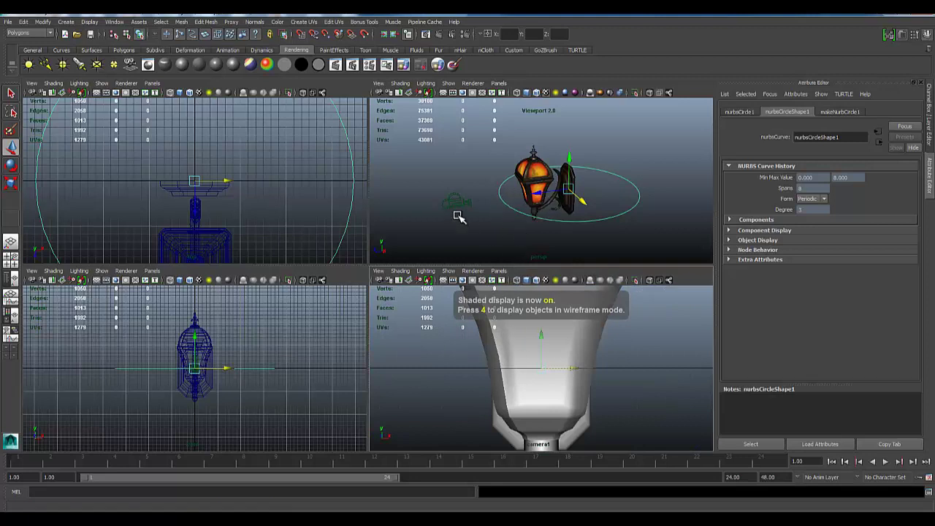
Move the camera farther from the lamp to about Z 21 and raise it to about Y 2.25
left_click(449, 203)
left_click_drag(428, 211, 289, 246)
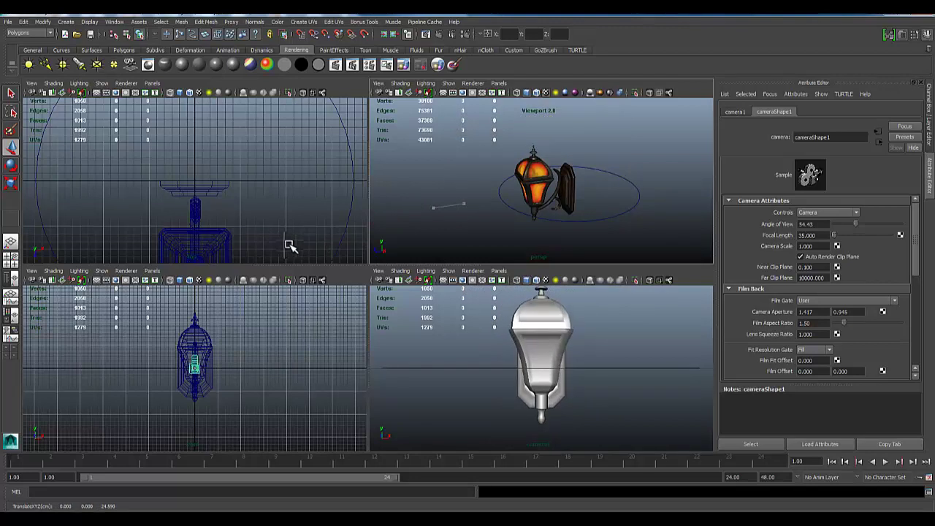
scroll(432, 211, "down", 2)
middle_click_drag(468, 202, 444, 177, "alt")
left_click_drag(445, 177, 449, 162)
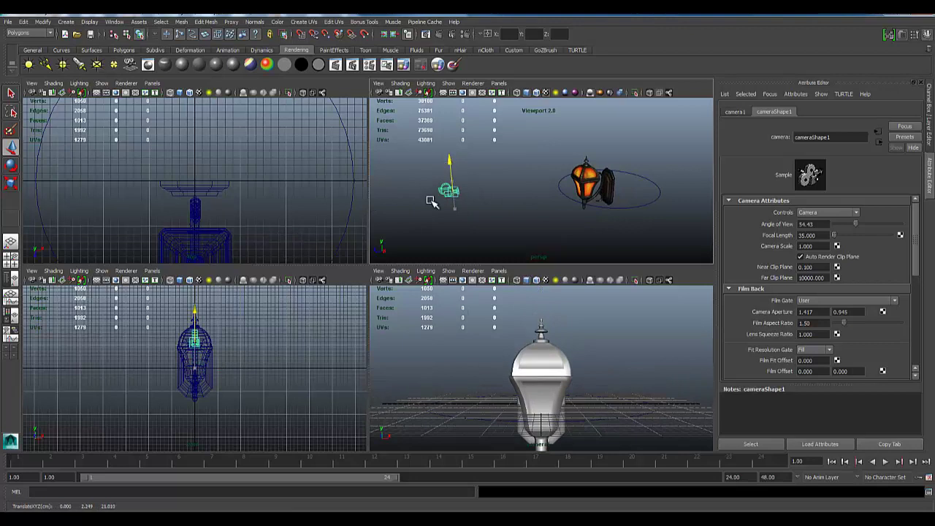
Hide the grid in the camera1 view
left_click(401, 270)
mouse_move(449, 271)
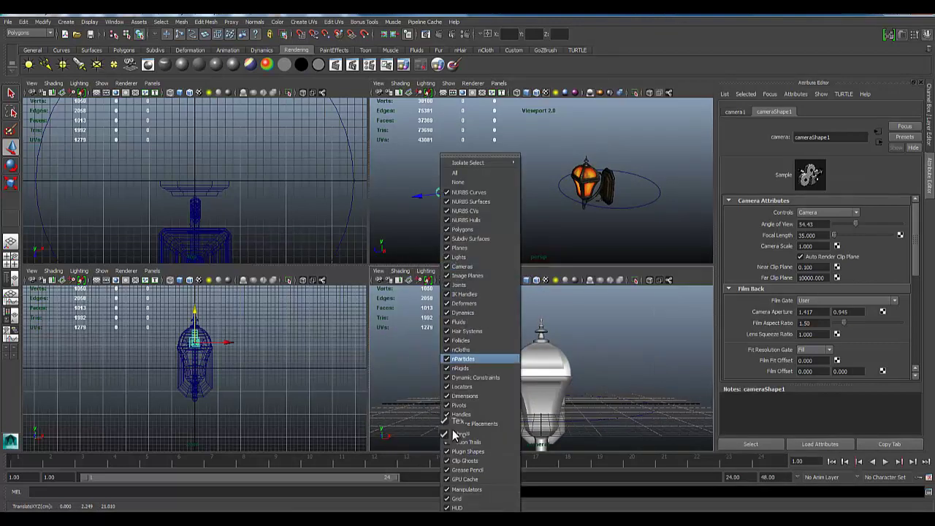
left_click(456, 498)
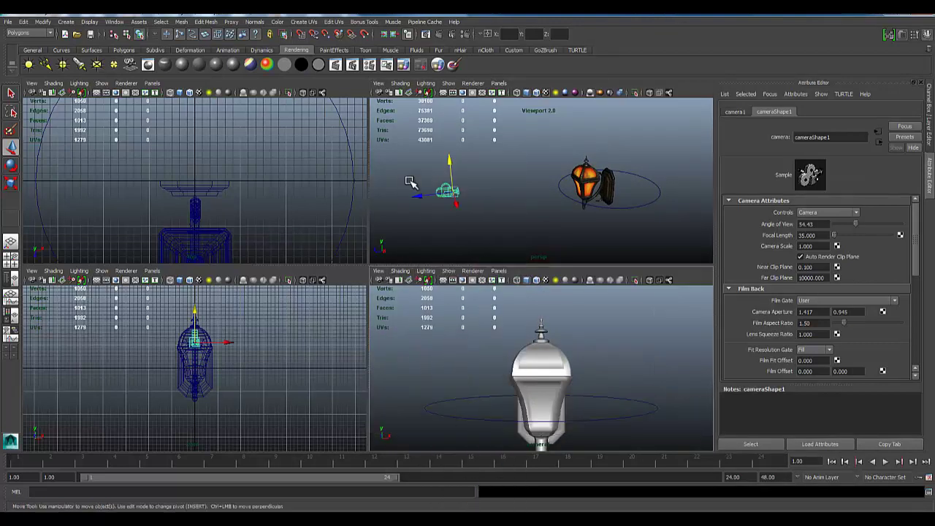
Frame the lamp by placing the camera at about Y 2.98, Z 21.86 and tilting it down about 6.4 degrees
key("e")
left_click_drag(409, 182, 448, 155)
key("w")
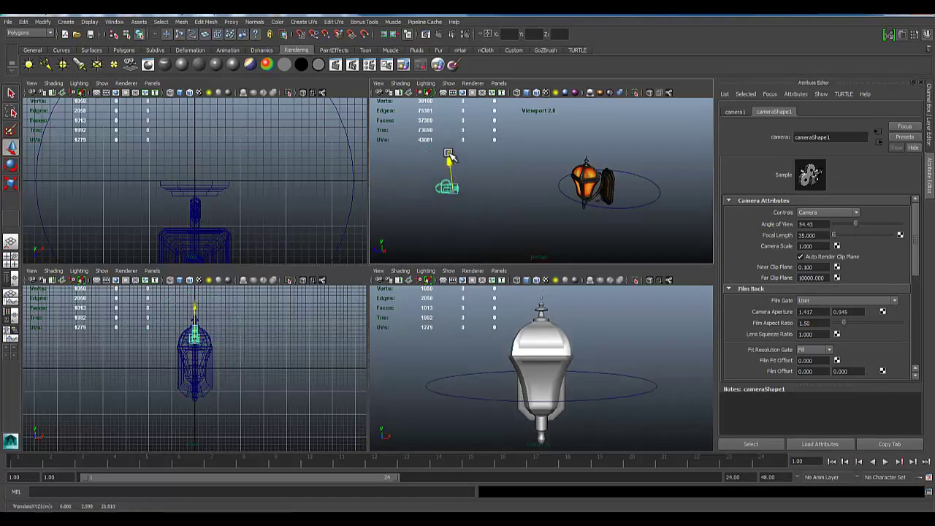
middle_click_drag(536, 203, 420, 171)
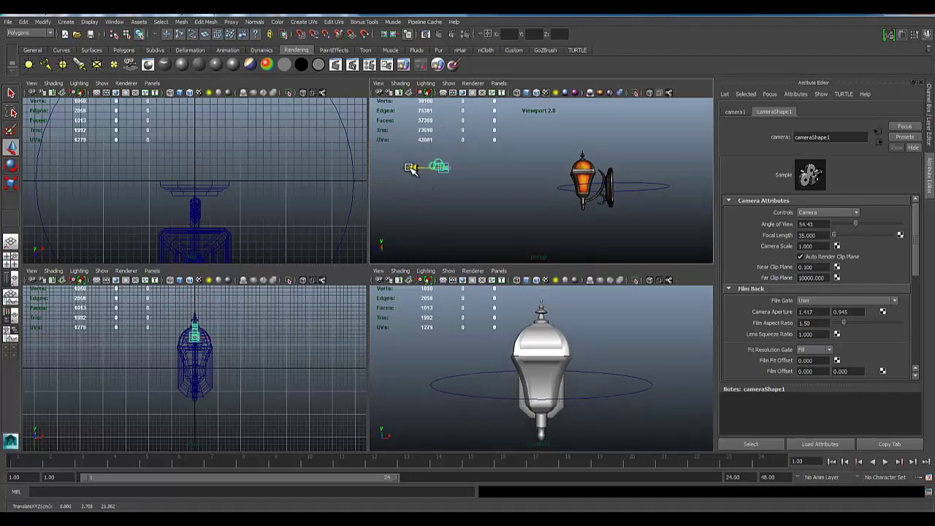
key("e")
left_click_drag(485, 168, 487, 160)
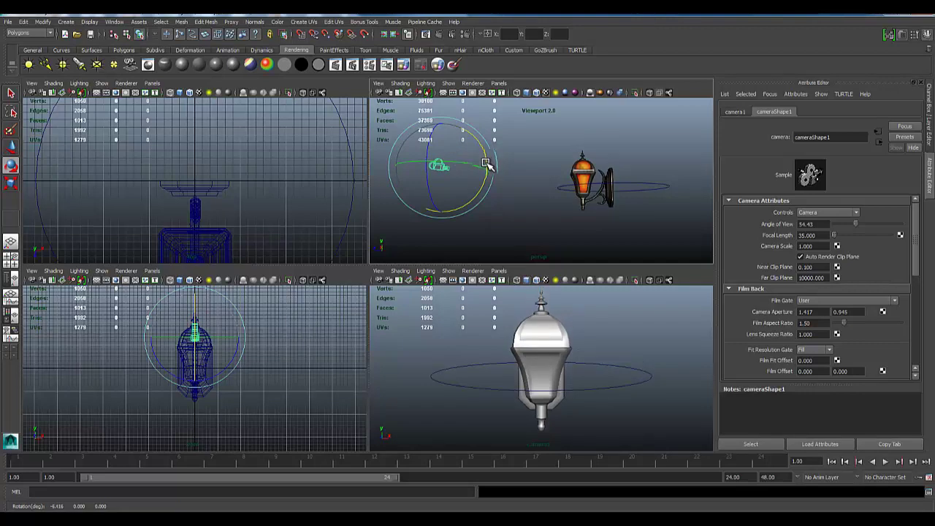
key("w")
left_click_drag(445, 136, 445, 134)
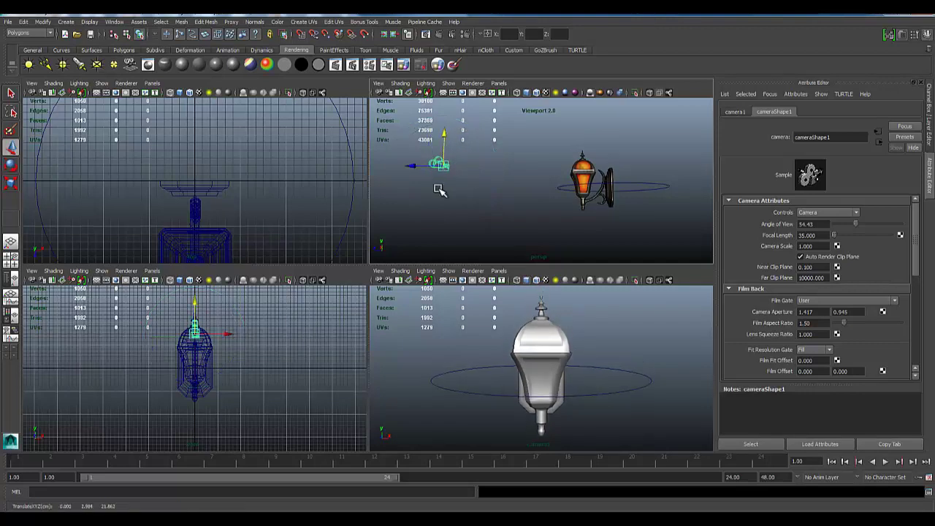
Move the camera closer to the lamp to about Z 19.96 in the perspective view, and clear the selection
left_click(476, 212)
key("space")
left_click_drag(380, 312, 353, 296, "alt")
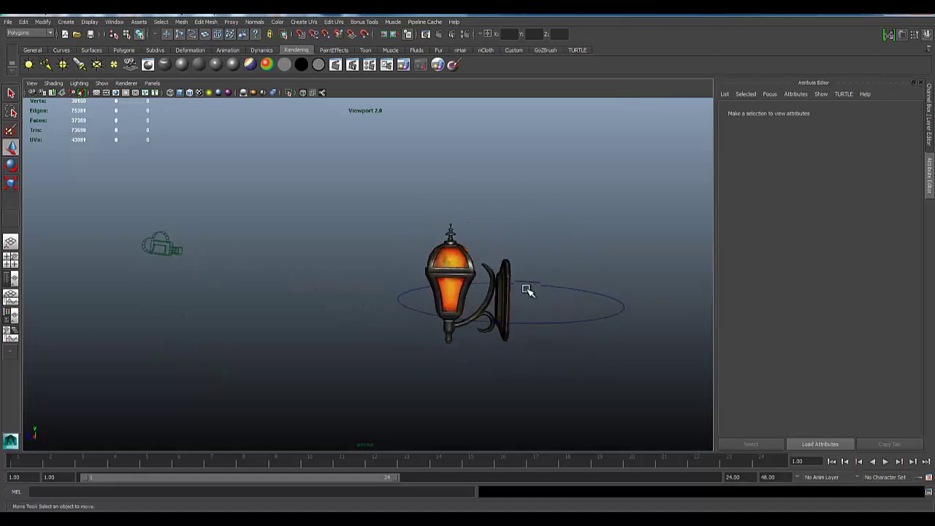
left_click(157, 246)
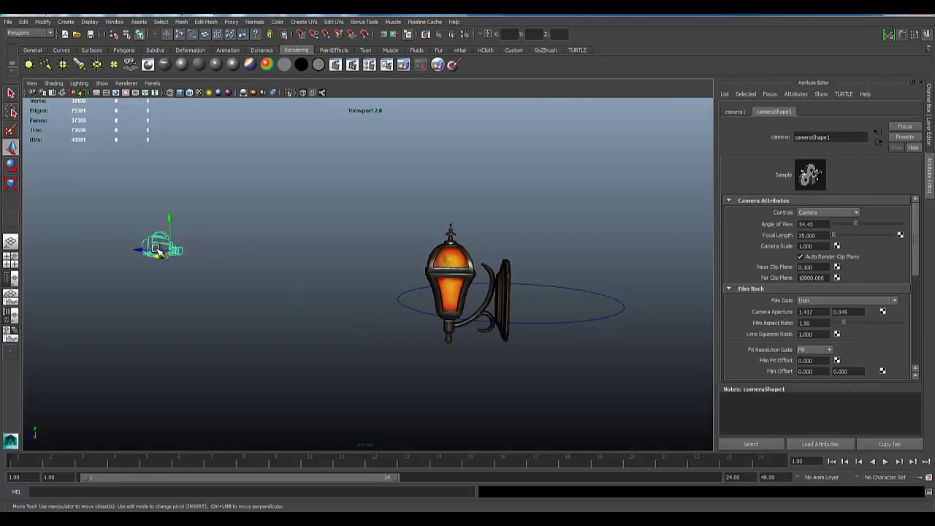
left_click_drag(139, 247, 244, 286)
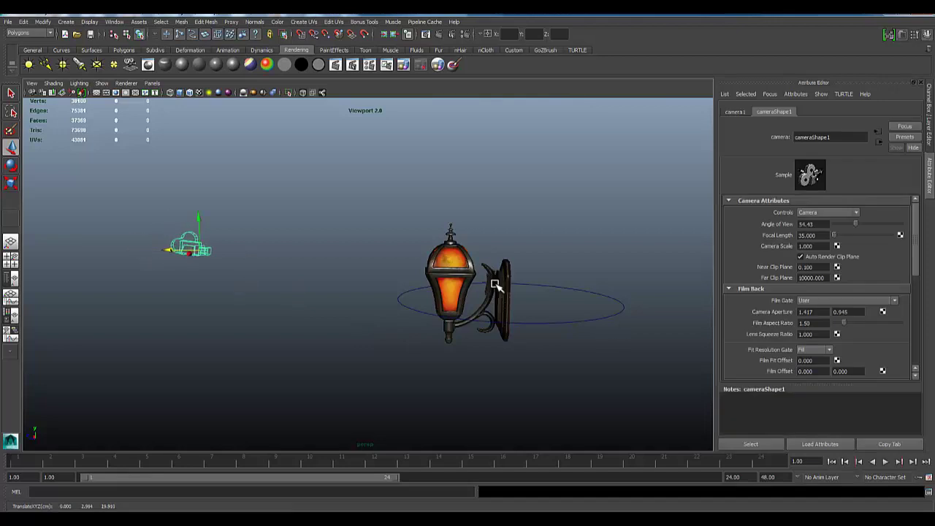
left_click(524, 321)
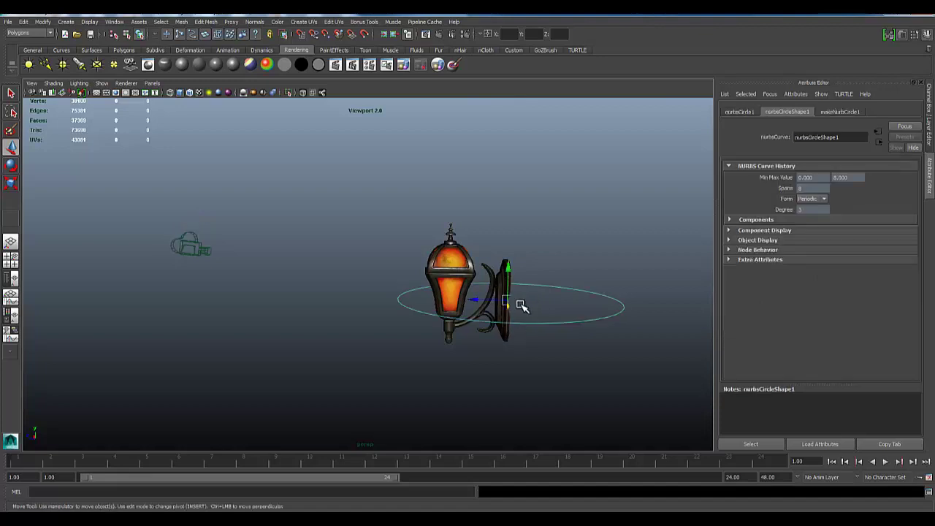
left_click(327, 295)
Open the Outliner, resize and reposition it, and bring the circle and camera nodes into its list
key("space")
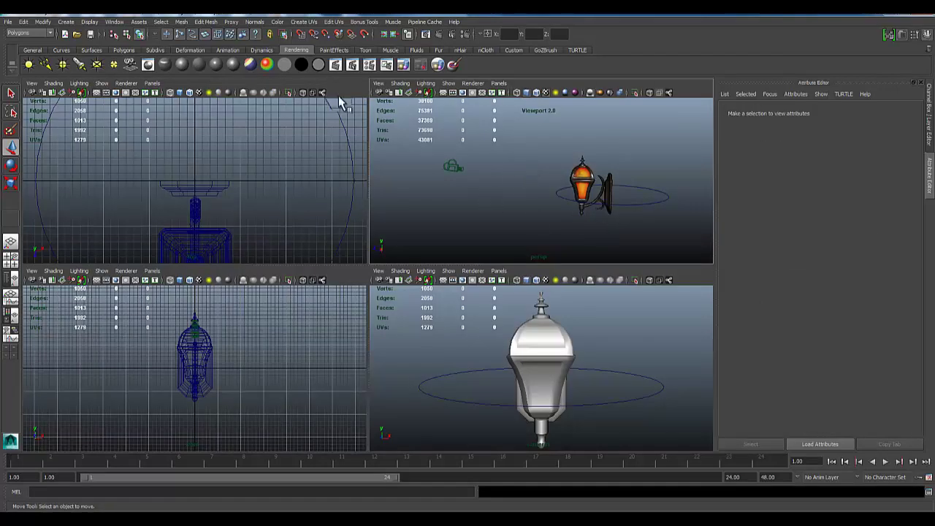
left_click(114, 21)
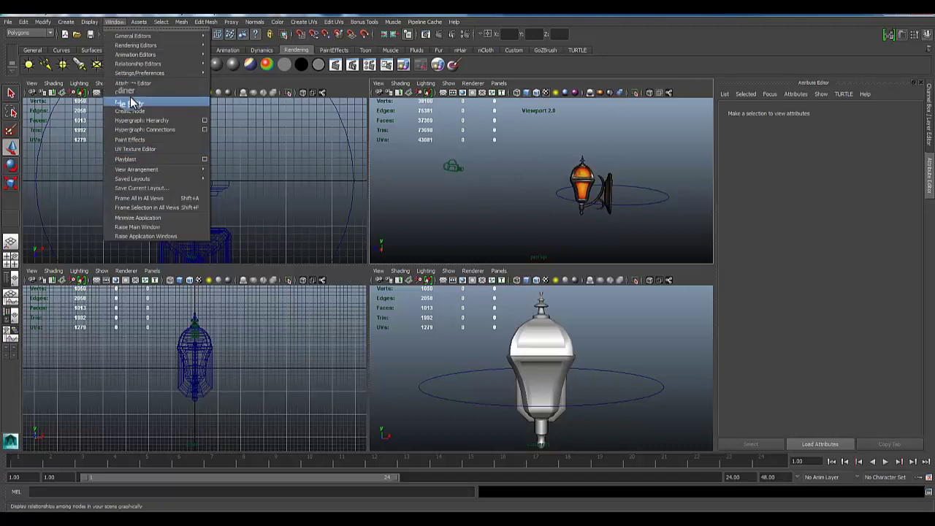
left_click(129, 92)
left_click_drag(175, 327, 170, 435)
left_click_drag(132, 228, 108, 146)
scroll(102, 234, "down", 3)
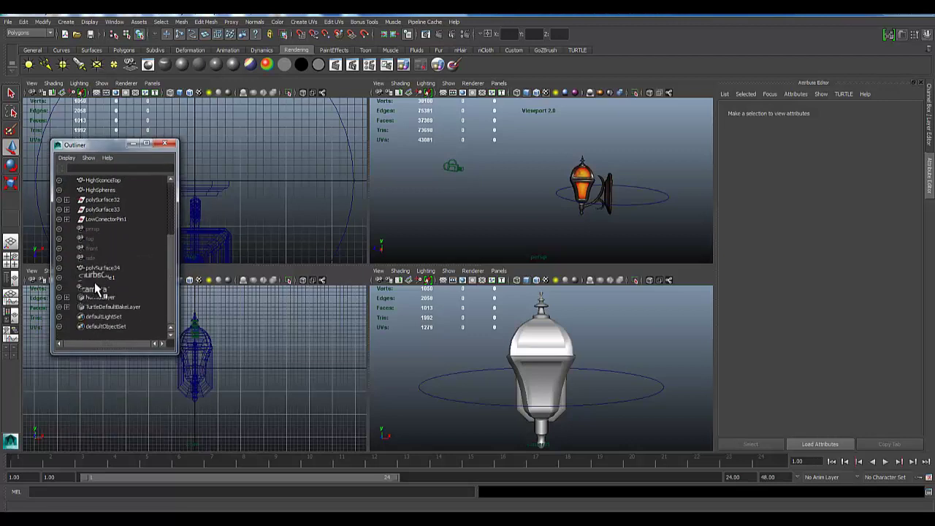
Parent camera1 under nurbsCircle1 in the Outliner and collapse the circle's entry
left_click(96, 287)
mouse_move(100, 289)
middle_mouse_down()
mouse_move(95, 273)
mouse_move(84, 291)
middle_mouse_up()
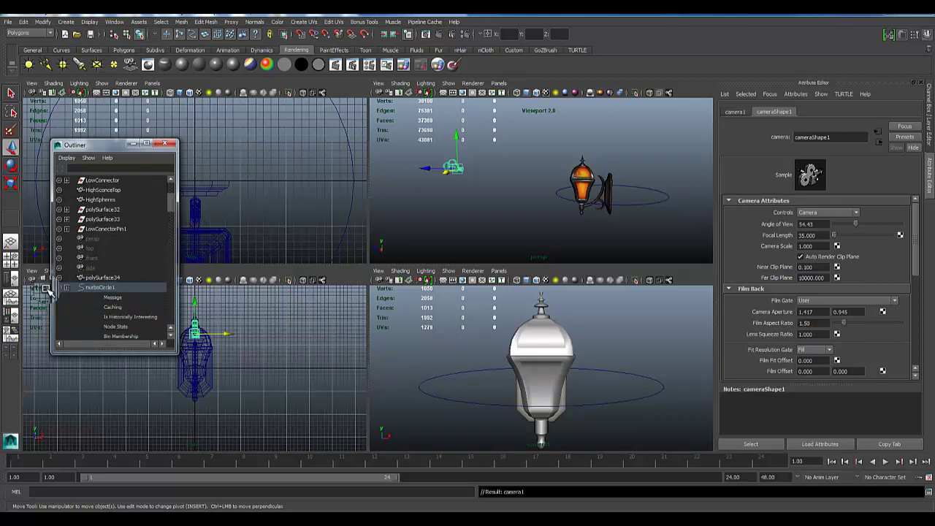
left_click(66, 288)
left_click(66, 288)
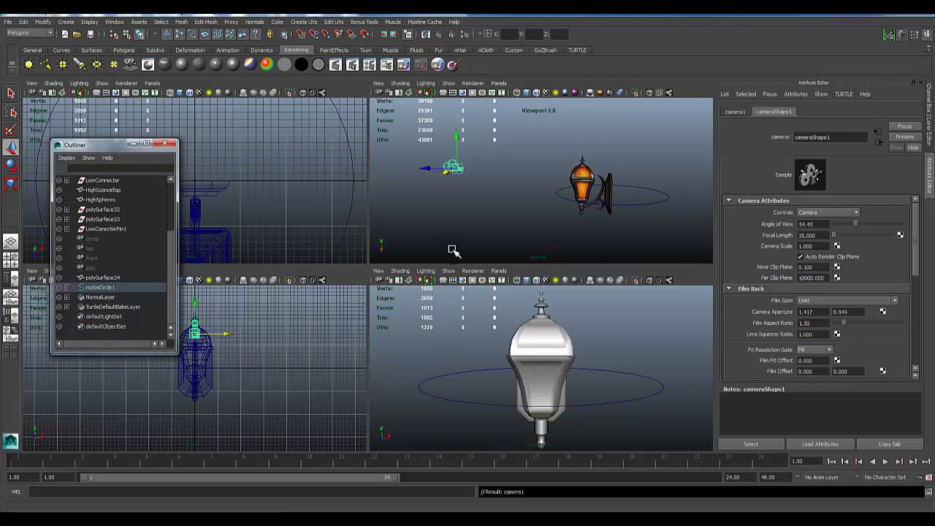
Test-rotate the circle about Y by about -21 degrees to swing the camera around the lamp, and undo the rotation
left_click(639, 210)
key("e")
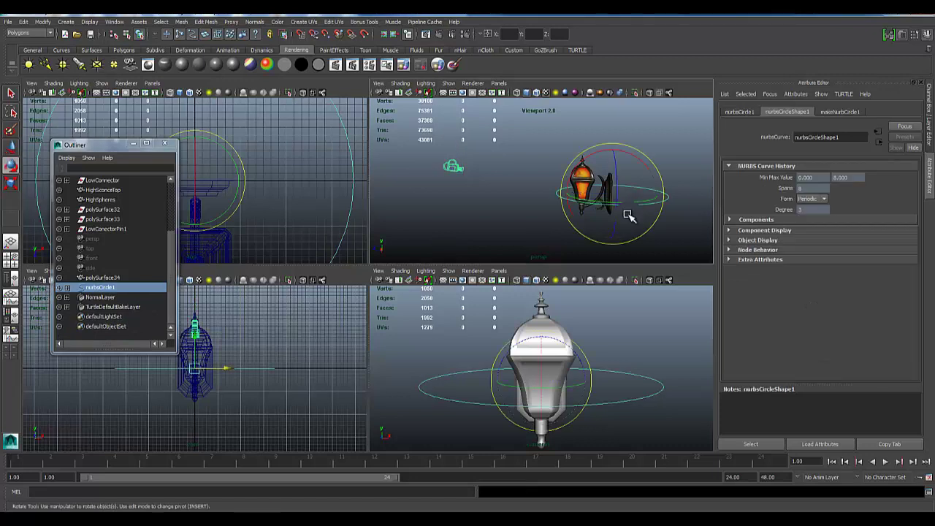
left_click_drag(603, 198, 570, 187)
key("ctrl+z")
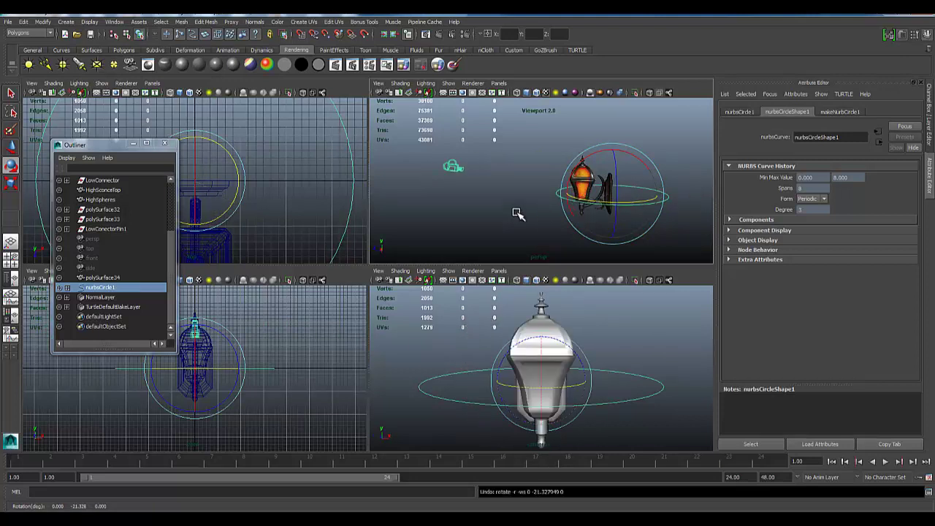
Move the circle and its camera along Z to about 2.36 to centre them on the lamp, clear the selection and close the Outliner
key("w")
left_click_drag(542, 217, 572, 183, "alt")
left_click_drag(576, 185, 558, 177)
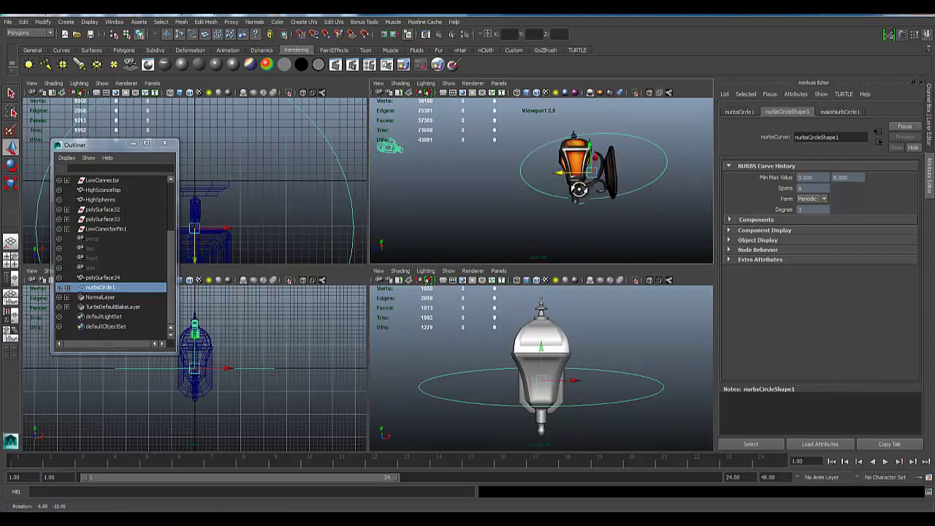
key("w")
mouse_move(519, 179)
left_mouse_down("alt")
mouse_move(560, 225)
mouse_move(545, 180)
mouse_move(603, 152)
mouse_move(520, 206)
mouse_move(645, 202)
mouse_move(378, 197)
mouse_move(516, 186)
left_mouse_up("alt")
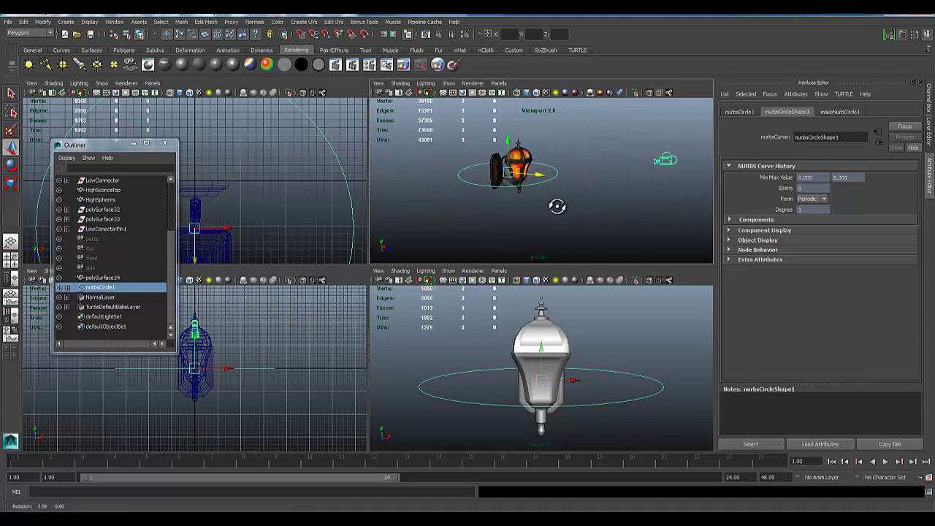
scroll(518, 208, "up", 3)
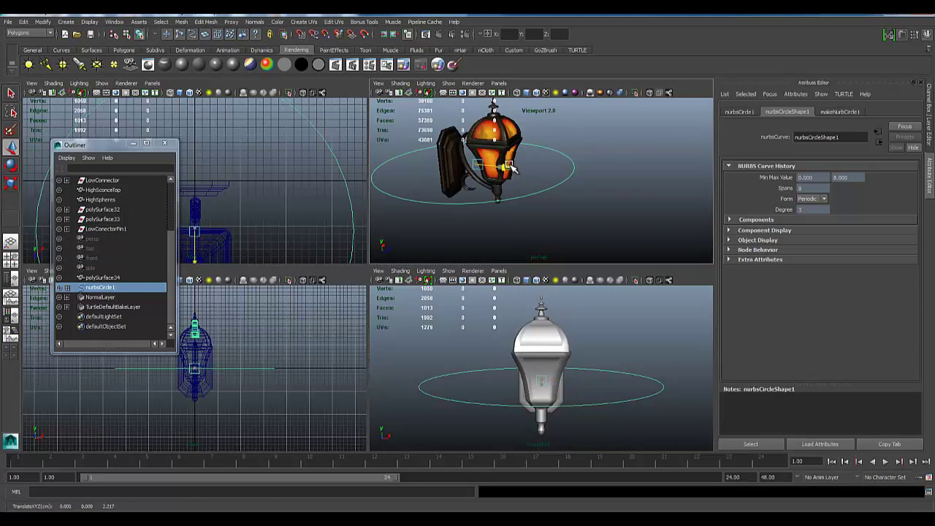
left_click(585, 209)
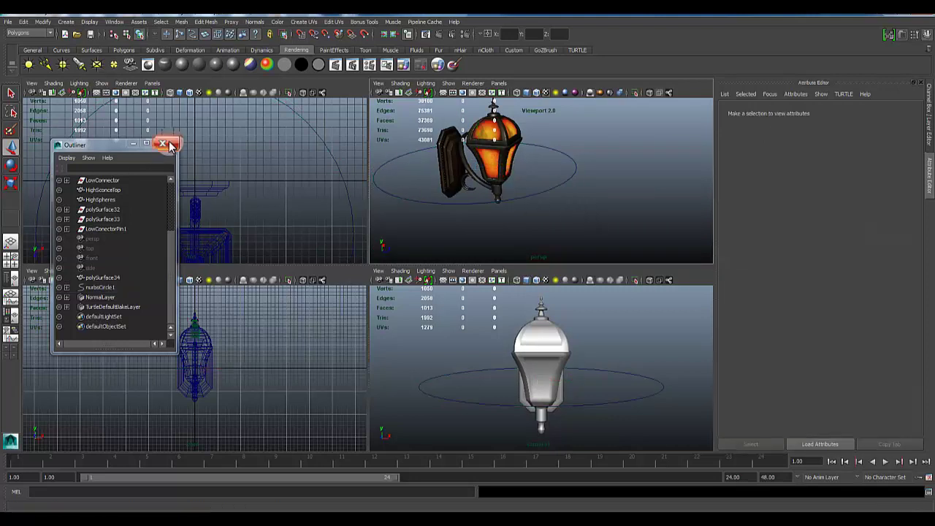
left_click(162, 143)
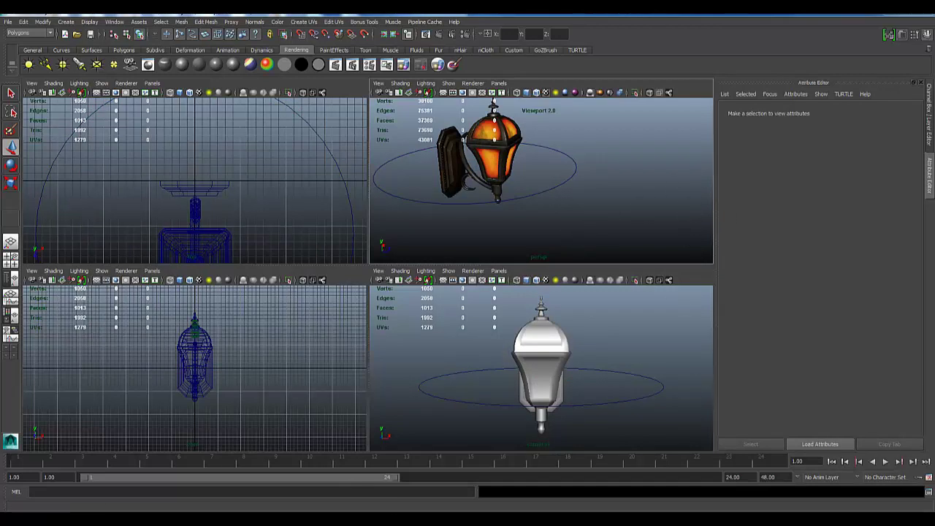
Open the preferences and set the working time unit to NTSC (30 fps)
left_click(924, 495)
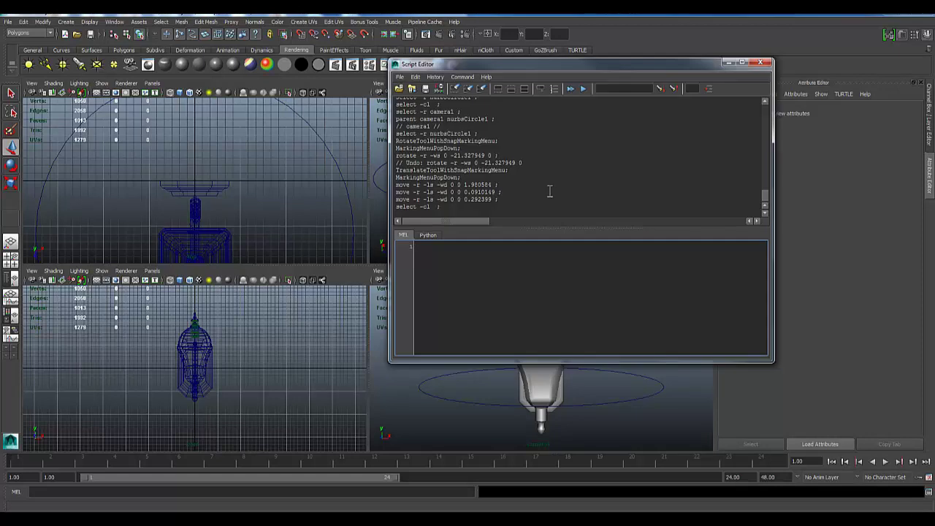
left_click(761, 63)
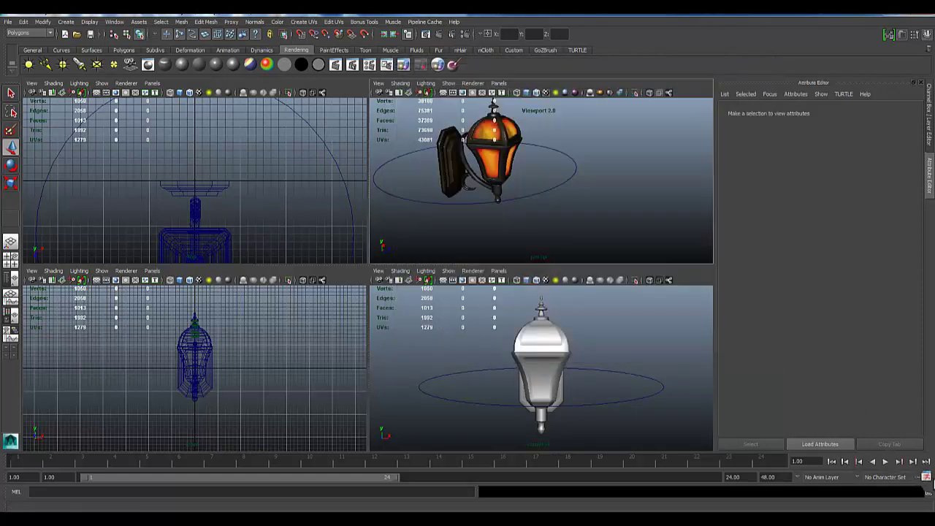
left_click(928, 477)
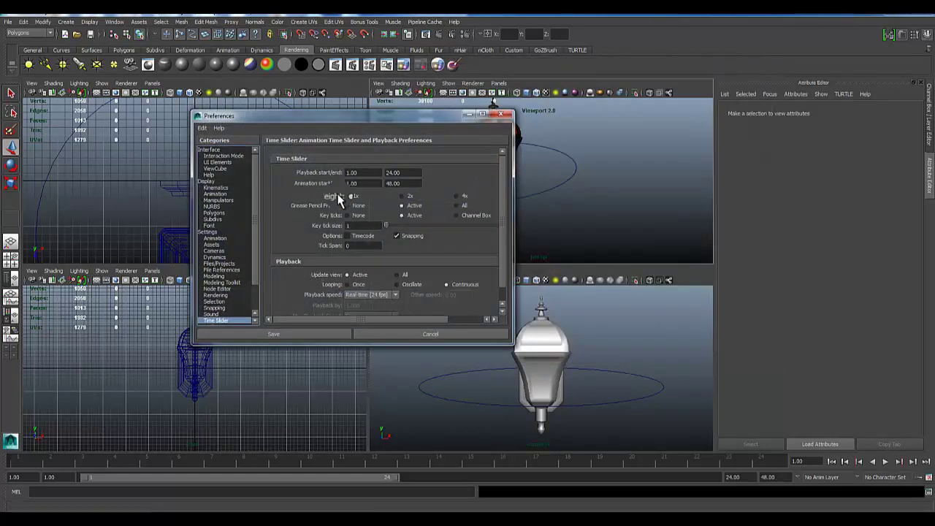
left_click(212, 238)
scroll(380, 219, "down", 4)
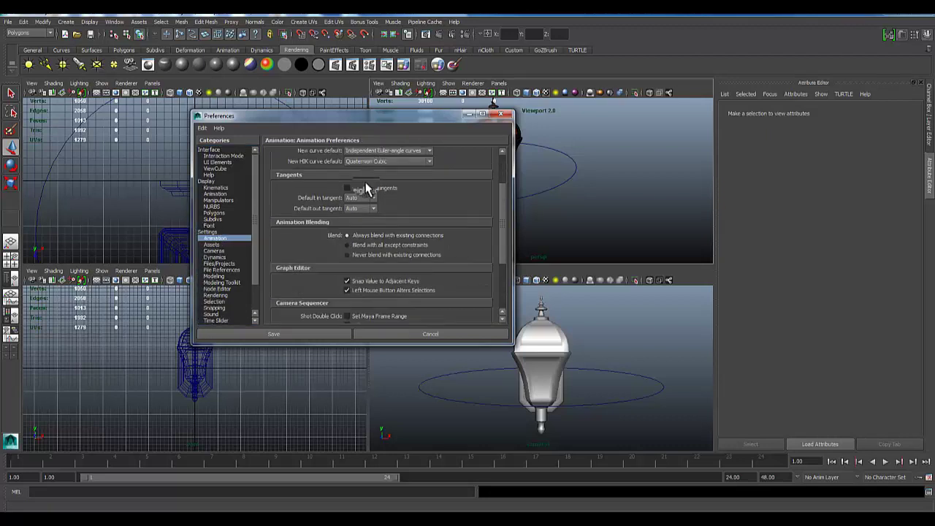
scroll(399, 252, "down", 2)
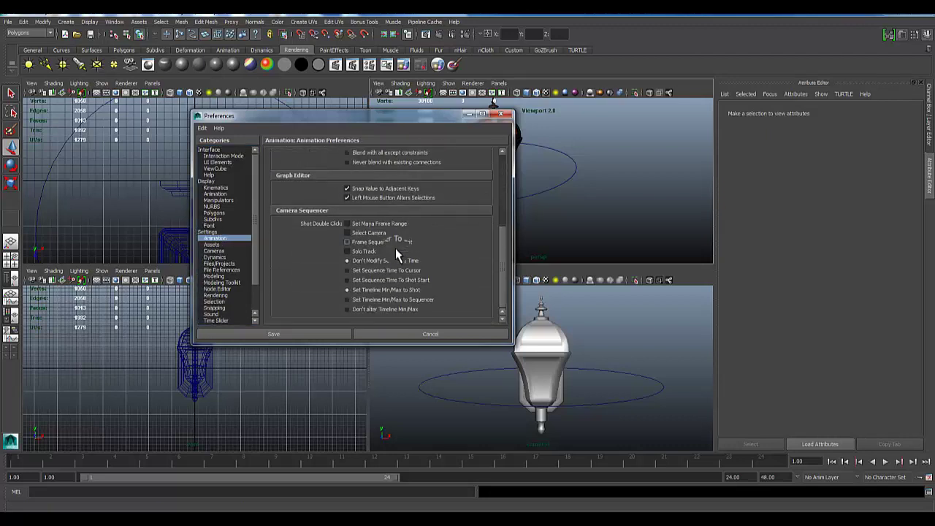
left_click(207, 232)
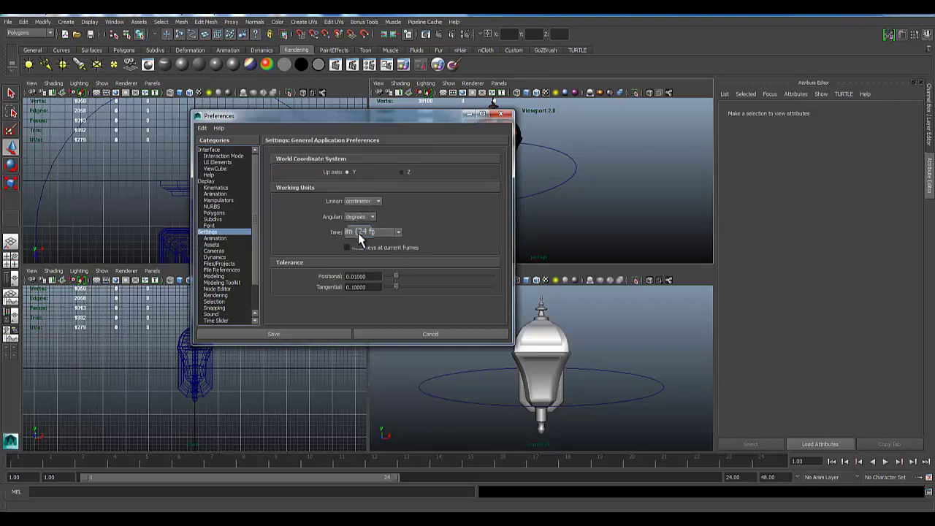
left_click(359, 234)
left_click(363, 260)
left_click(366, 233)
left_click(374, 260)
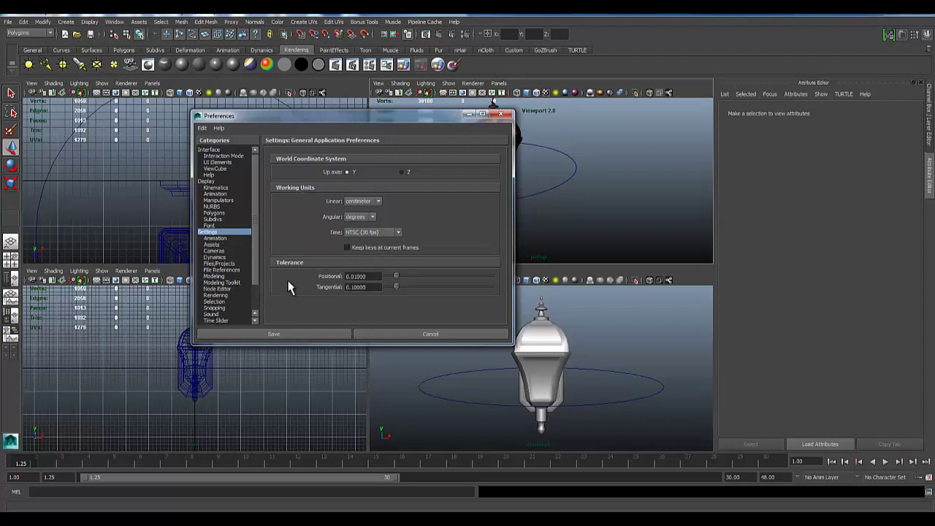
Set the time slider's playback speed to Real-time [30 fps] and save the preferences
left_click(216, 320)
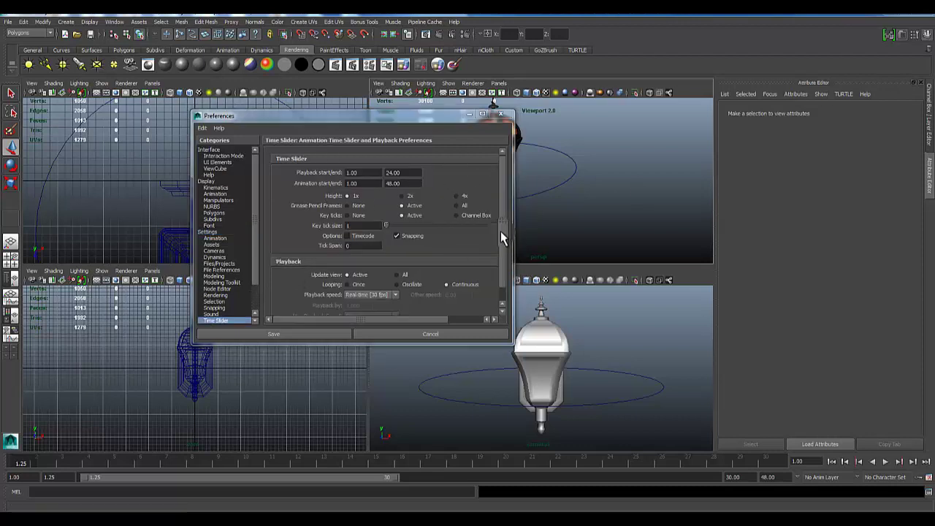
scroll(503, 241, "down", 2)
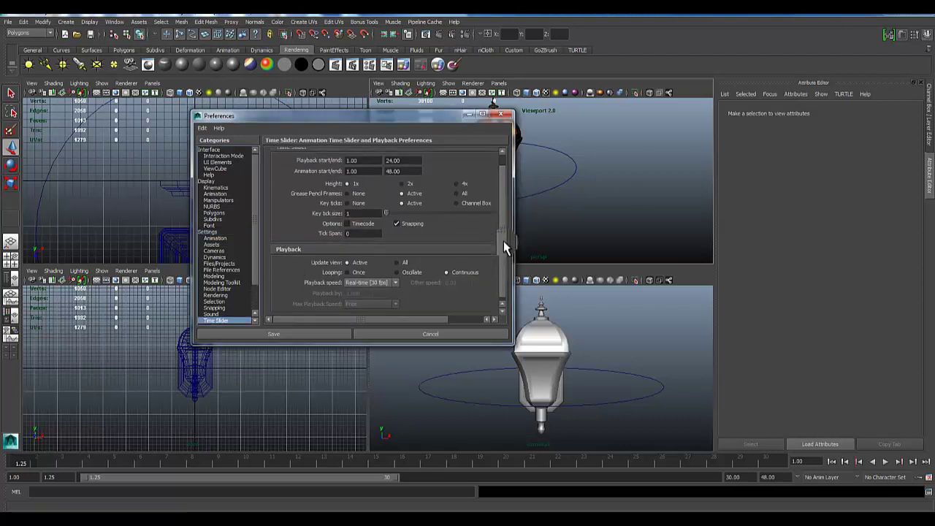
left_click(380, 280)
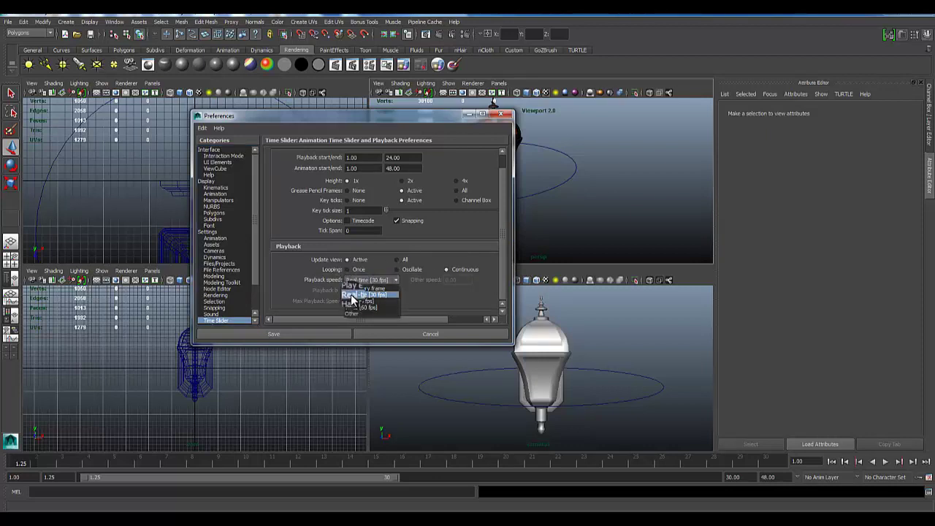
left_click(351, 294)
left_click(273, 334)
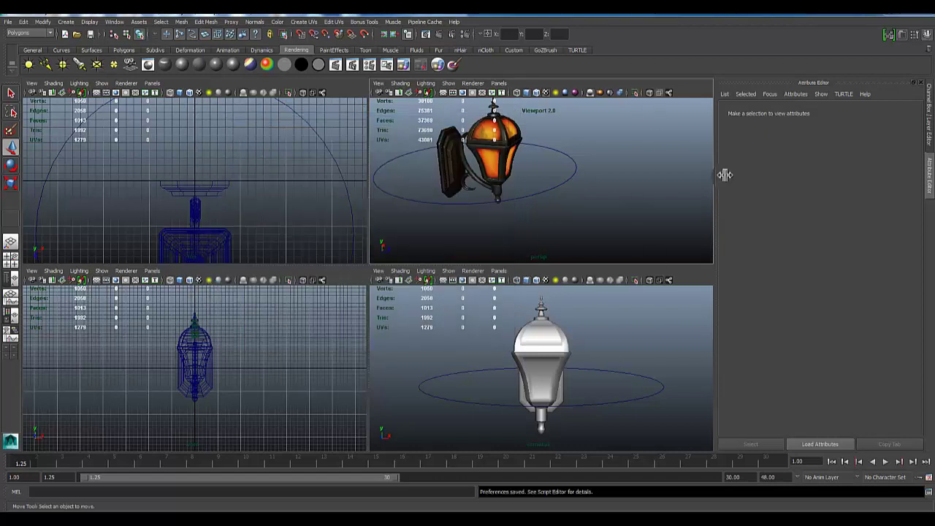
Select the circle around the lamp in the perspective view and display its transform channels
scroll(589, 185, "down", 5)
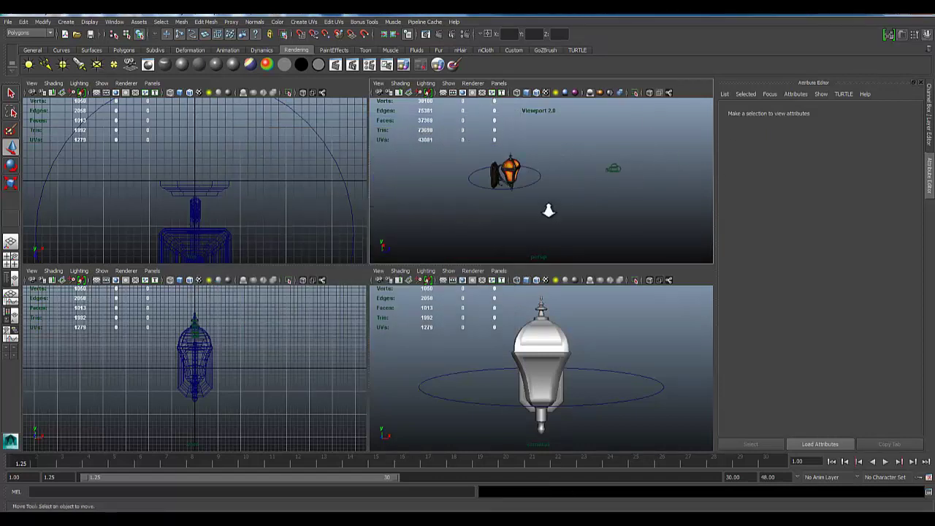
scroll(548, 211, "up", 5)
left_click(691, 153)
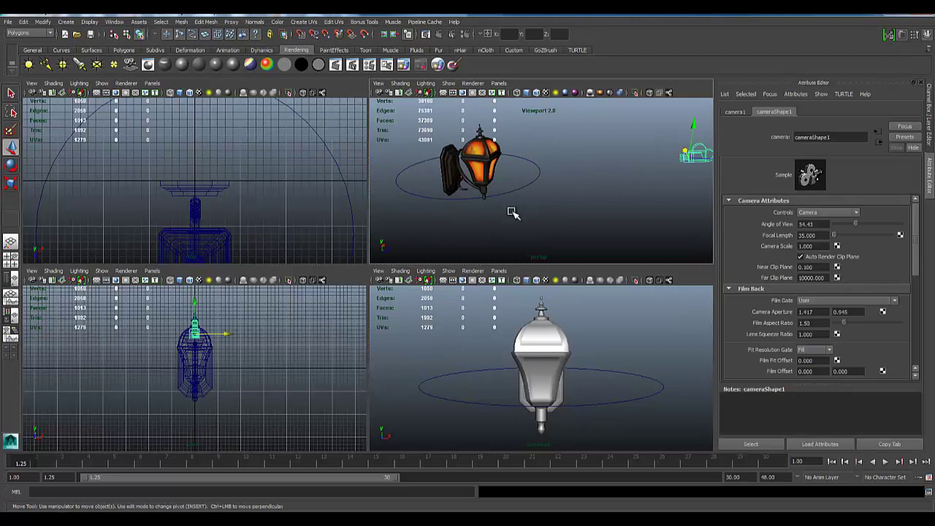
left_click(553, 213)
left_click(511, 192)
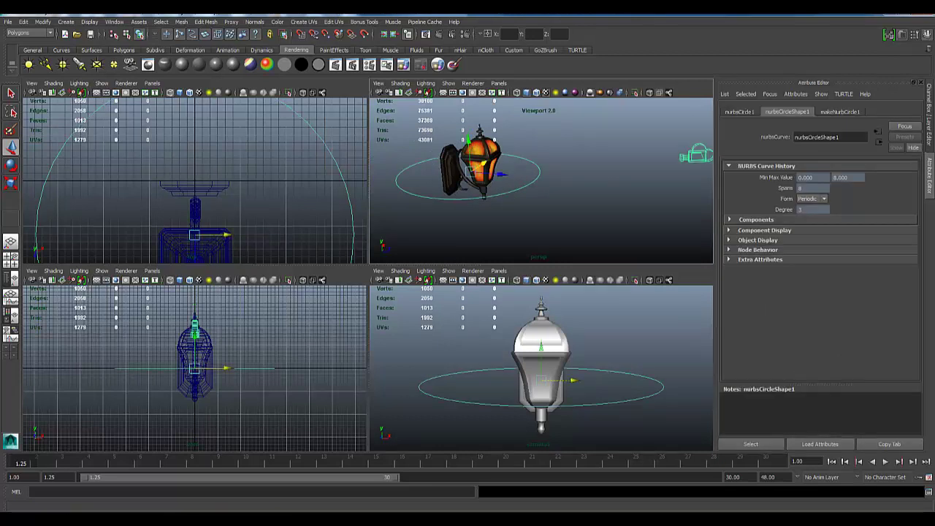
left_click(930, 99)
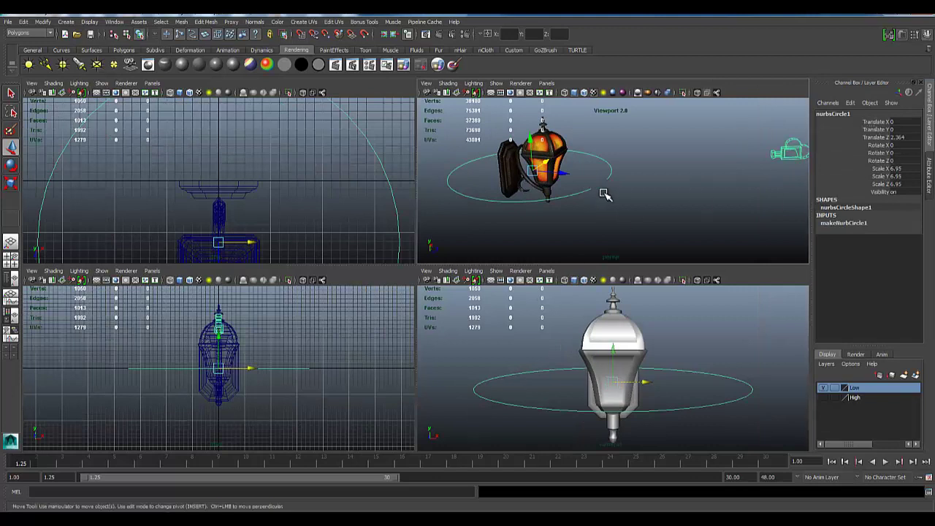
Test-rotate the circle about Y by about 14 degrees, and undo the rotation
key("e")
left_click_drag(549, 187, 541, 189)
key("ctrl+z")
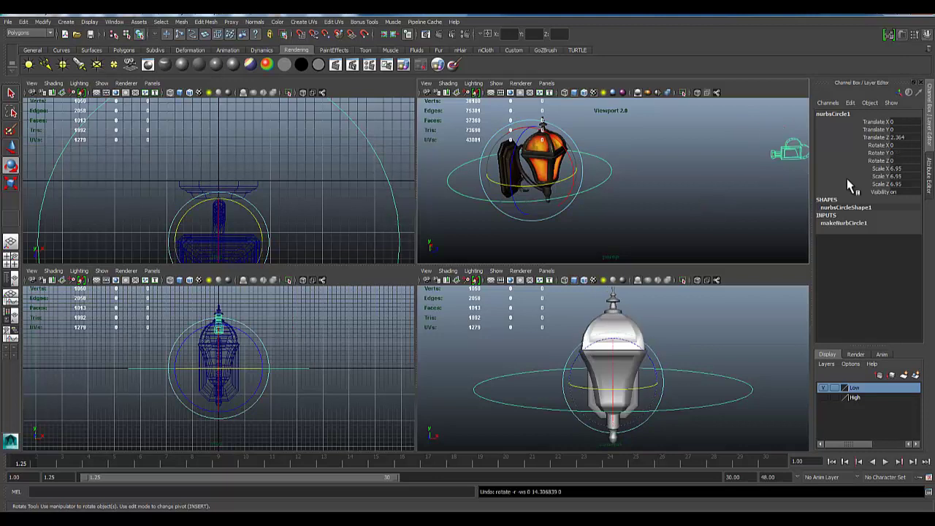
Pick the circle's Rotate Y channel and set the animation and playback start to frame 0
left_click(881, 153)
left_click(35, 464)
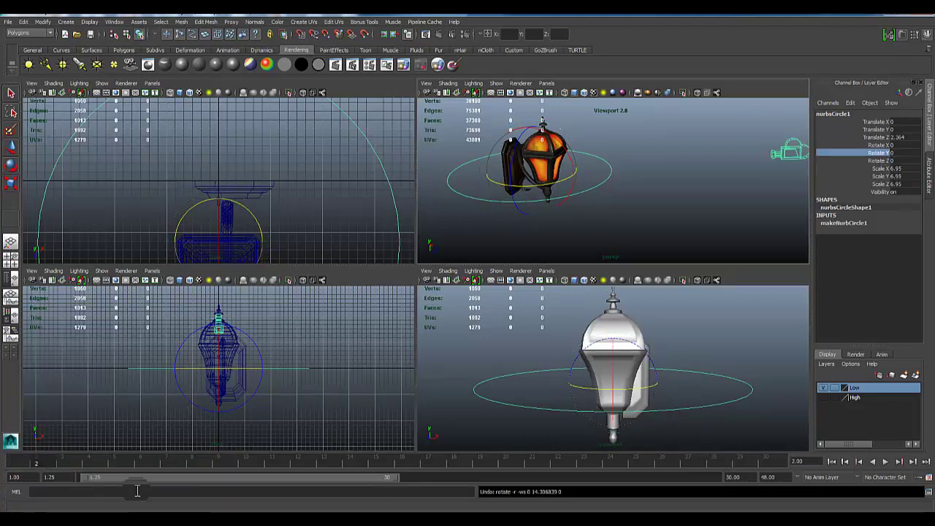
left_click(50, 478)
type("0")
key("Return")
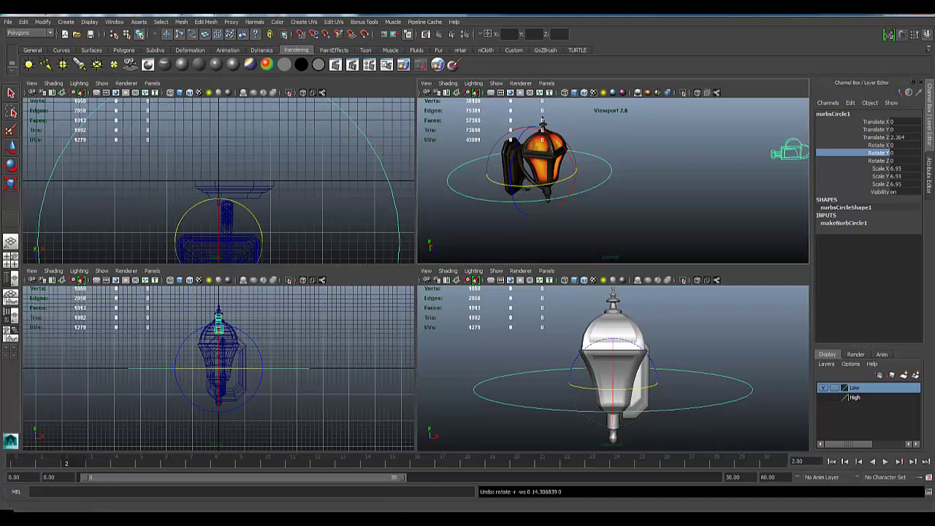
Set the animation end and the playback end to frame 120
left_click(778, 476)
type("8")
key("Return")
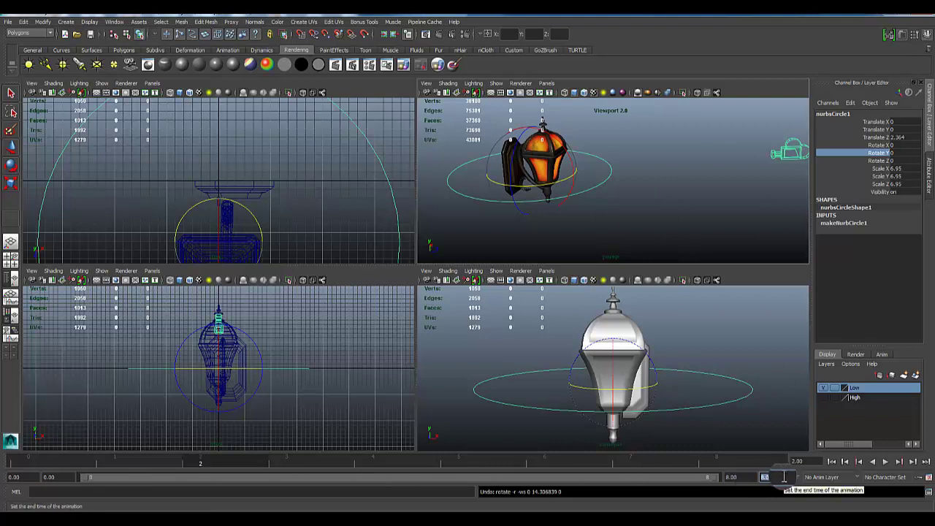
key("Return")
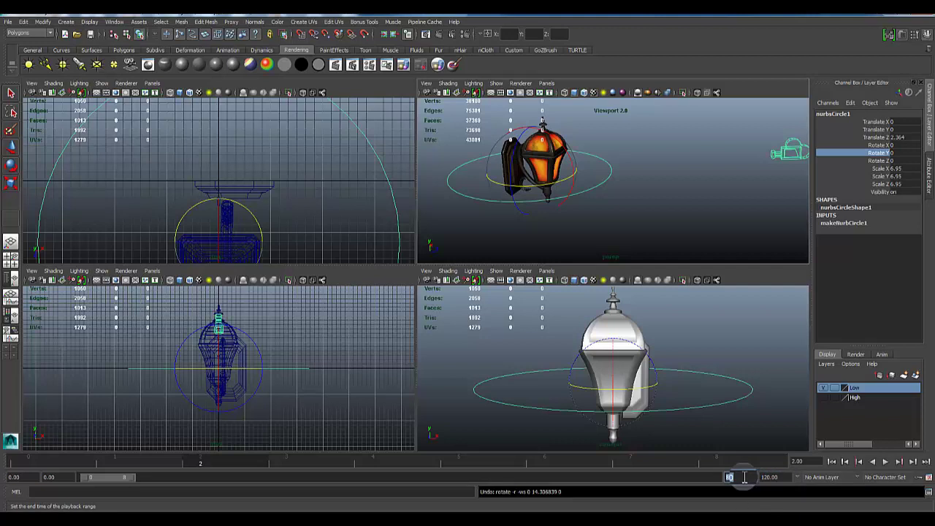
type("120")
key("Return")
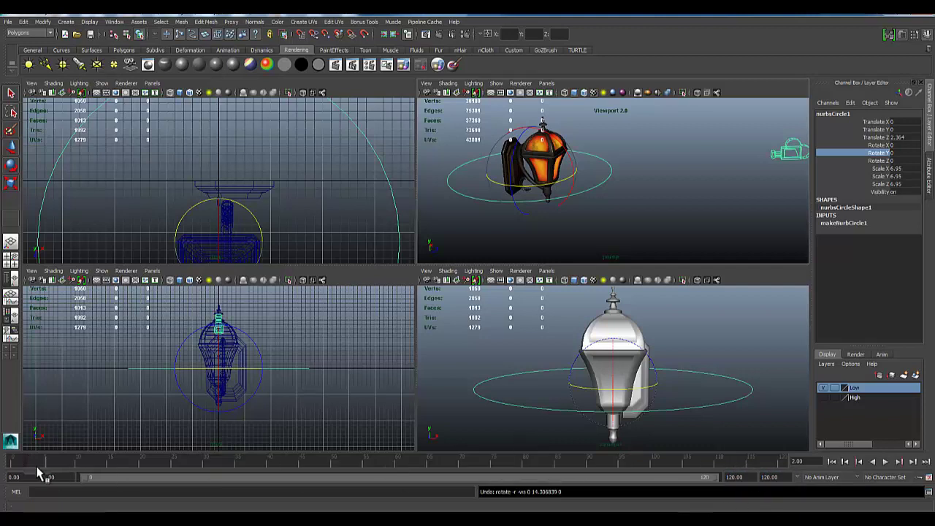
Key the circle's Rotate Y channel at frame 0 with a value of 0
left_click(7, 462)
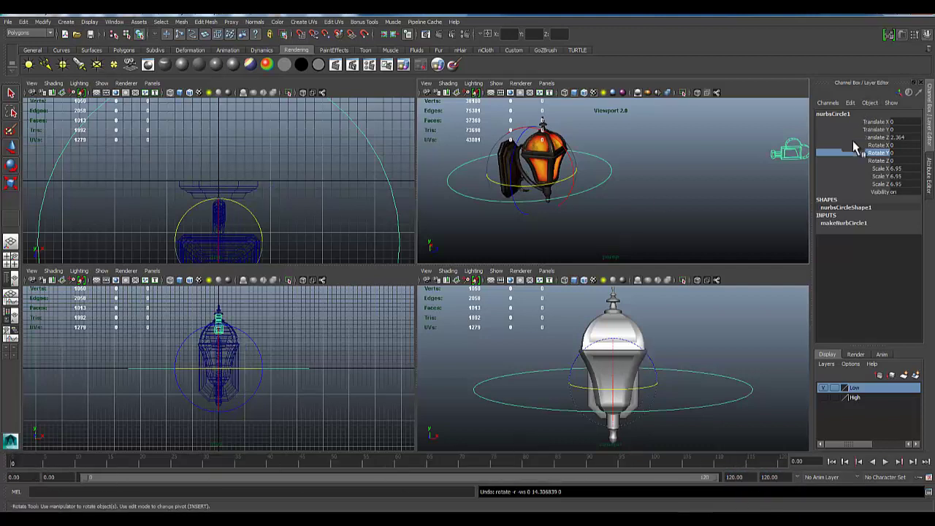
right_click(880, 153)
left_click(884, 169)
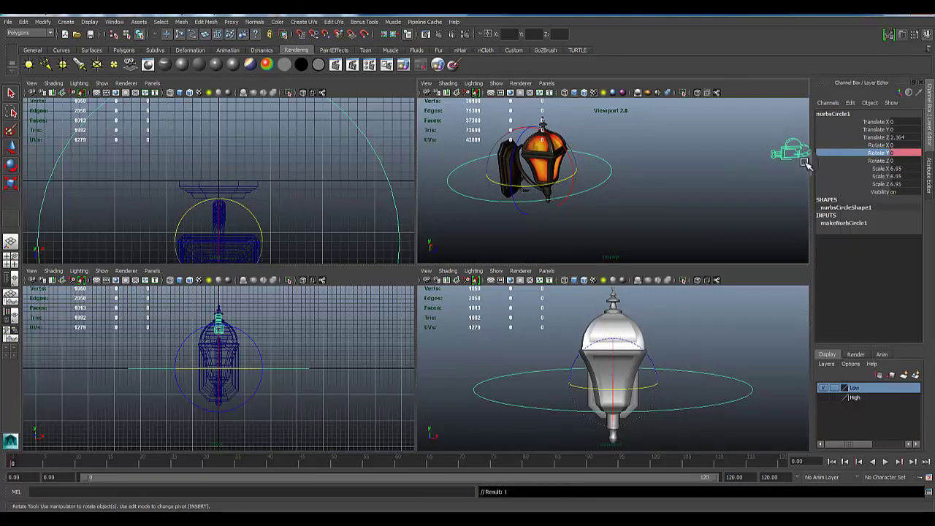
At frame 120, rotate the circle a full turn about Y, key its Rotate Y channel and clear the selection
left_click_drag(10, 460, 782, 462)
double_click(893, 152)
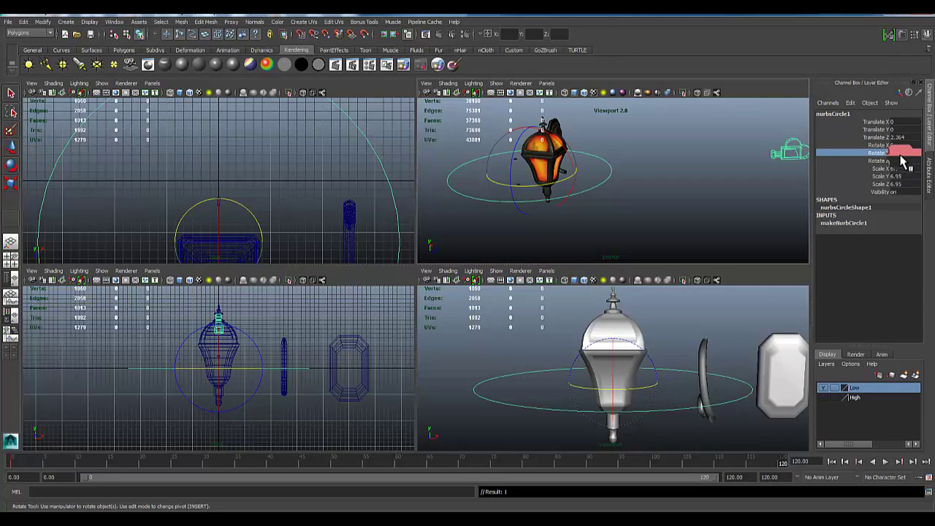
type("260")
key("Return")
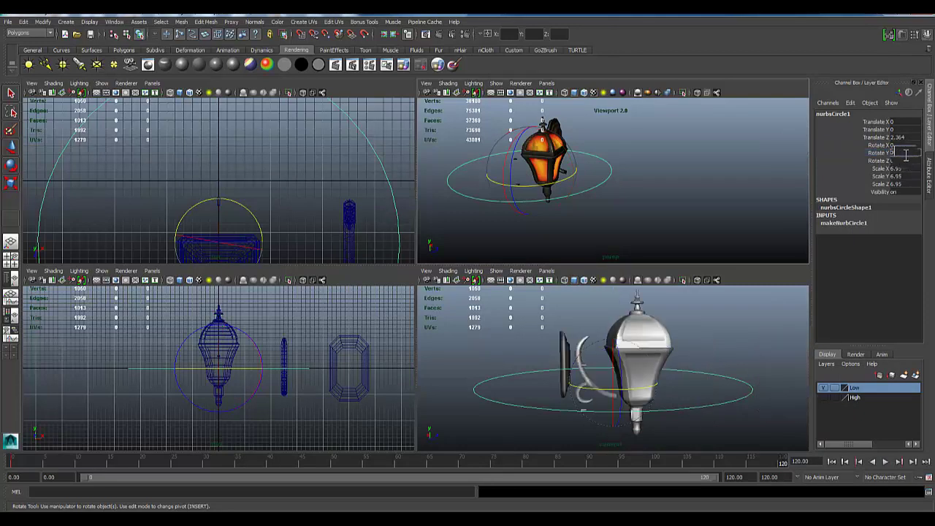
left_click(879, 152)
right_click_drag(881, 153, 877, 181)
left_click(627, 302)
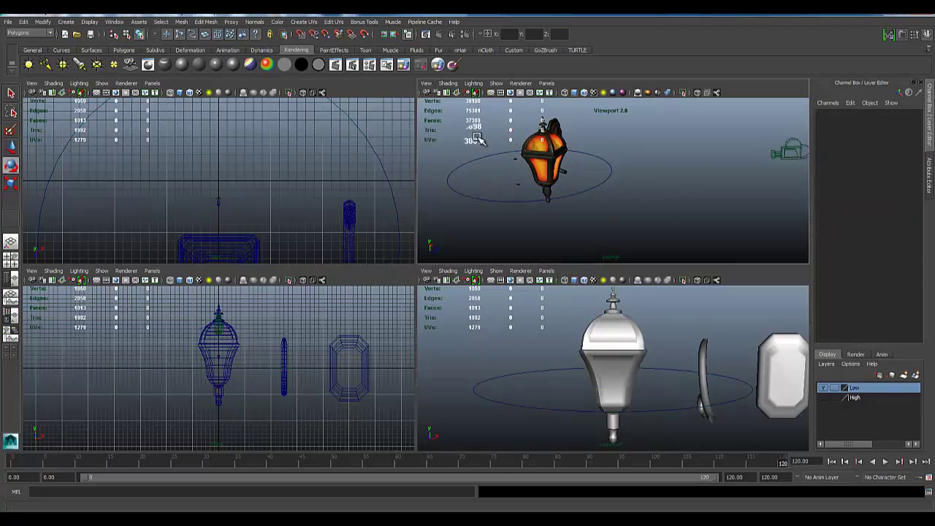
Play back the camera's orbit around the lamp, and scrub the first frames with the lamp mesh selected
left_click(885, 463)
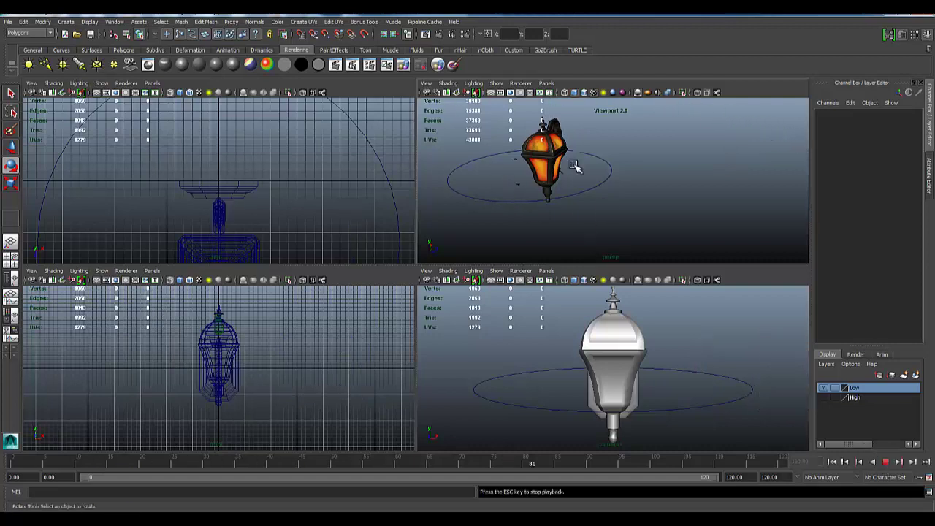
left_click(886, 462)
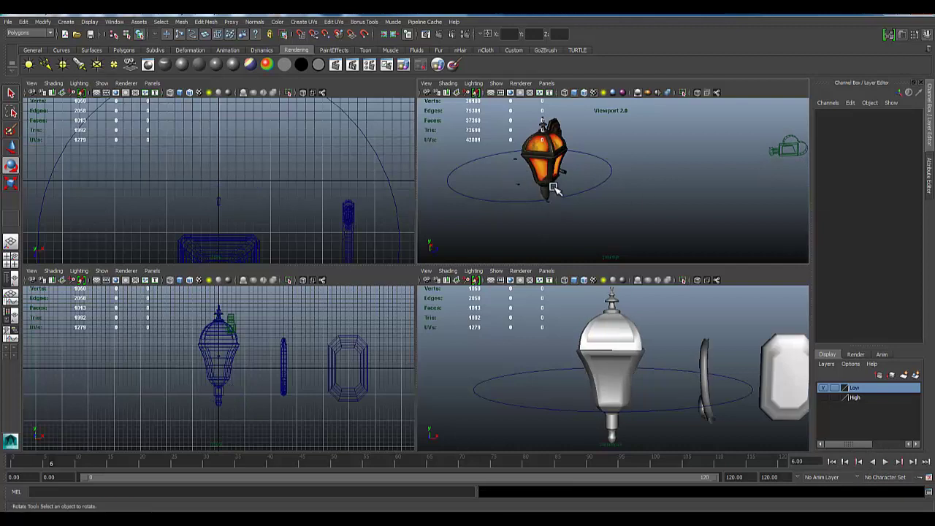
left_click_drag(607, 166, 674, 182, "alt")
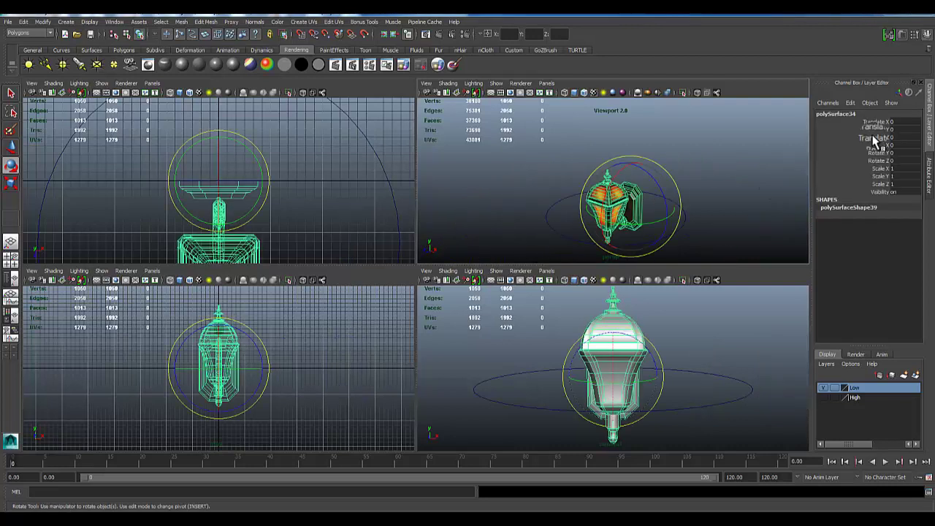
left_click_drag(13, 462, 64, 468)
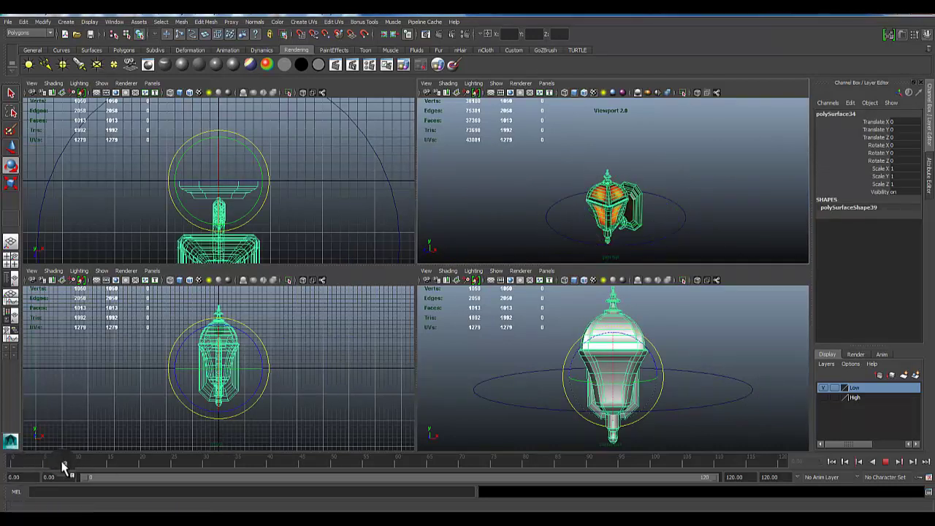
Clear the selection and play back the turntable in the camera view to check the speed of the orbit
left_click(525, 191)
scroll(528, 198, "up", 6)
left_click_drag(544, 213, 600, 213, "alt")
left_click(581, 198)
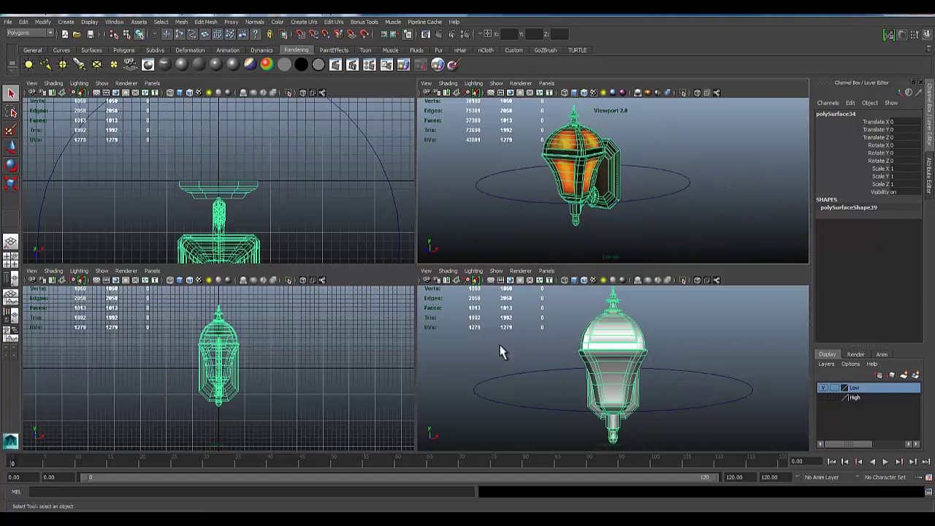
left_click(494, 363)
left_click(885, 462)
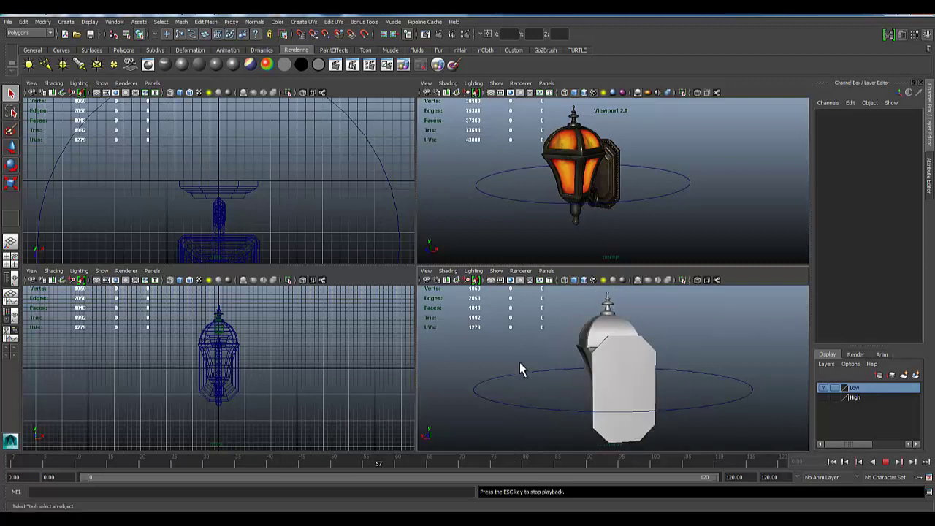
left_click(886, 462)
In the Graph Editor, set both keys of the circle's Rotate Y curve to linear tangents
left_click(114, 21)
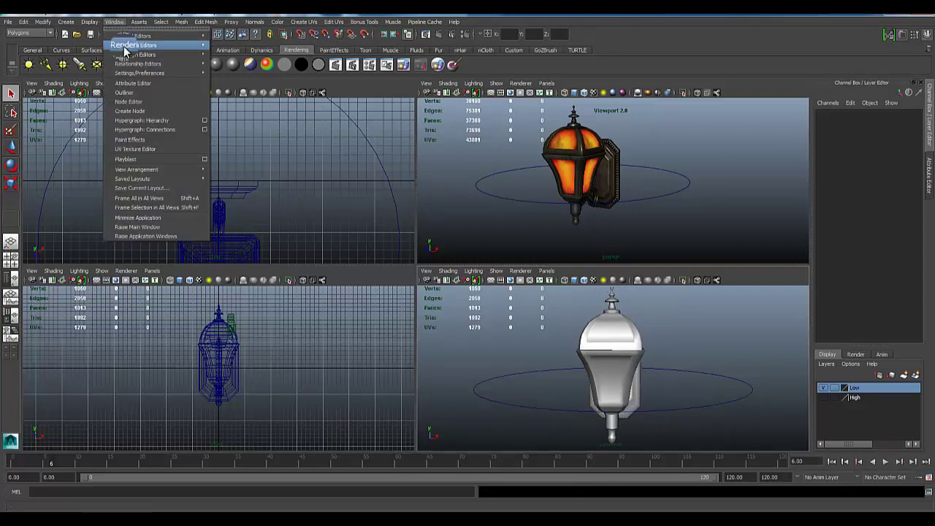
mouse_move(199, 56)
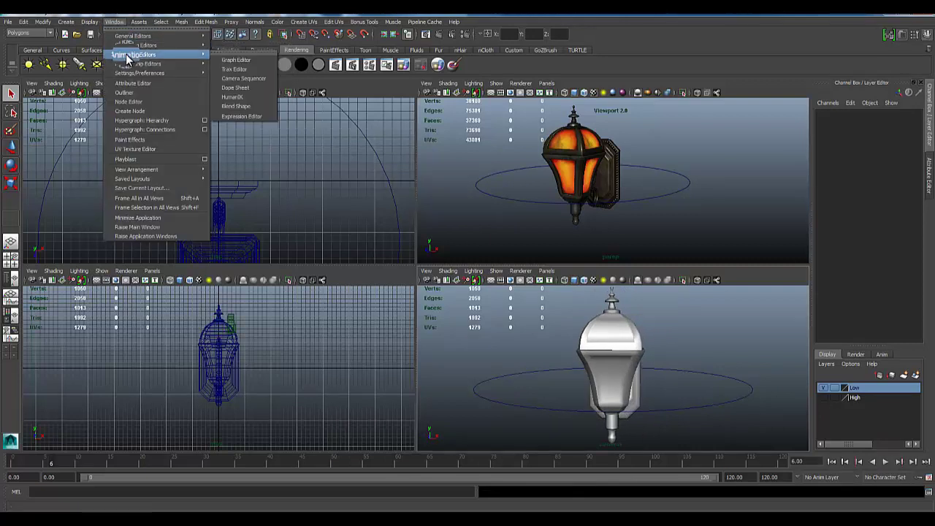
left_click(235, 62)
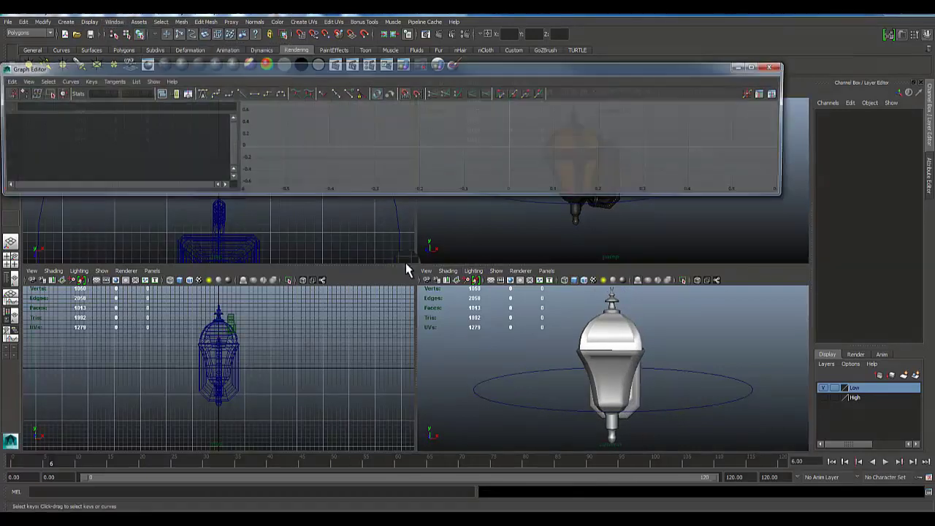
left_click(509, 409)
key("f")
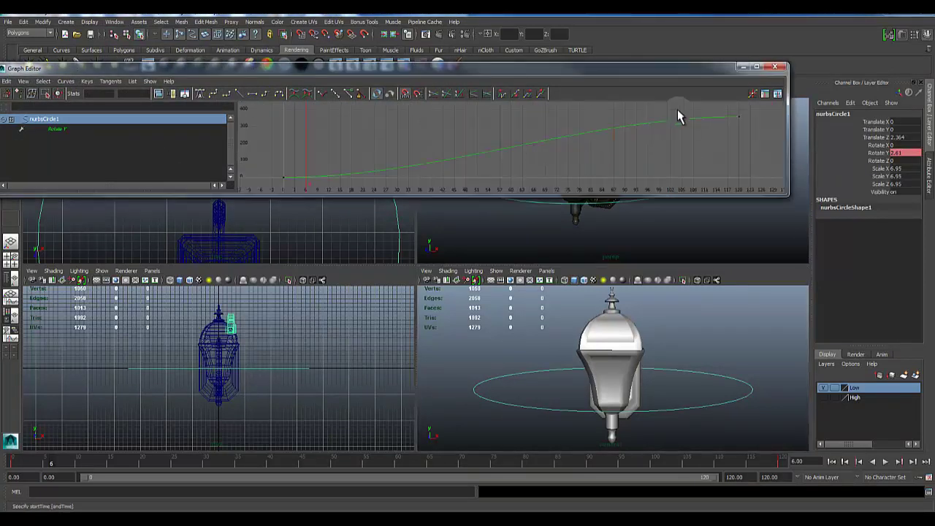
left_click_drag(261, 111, 762, 183)
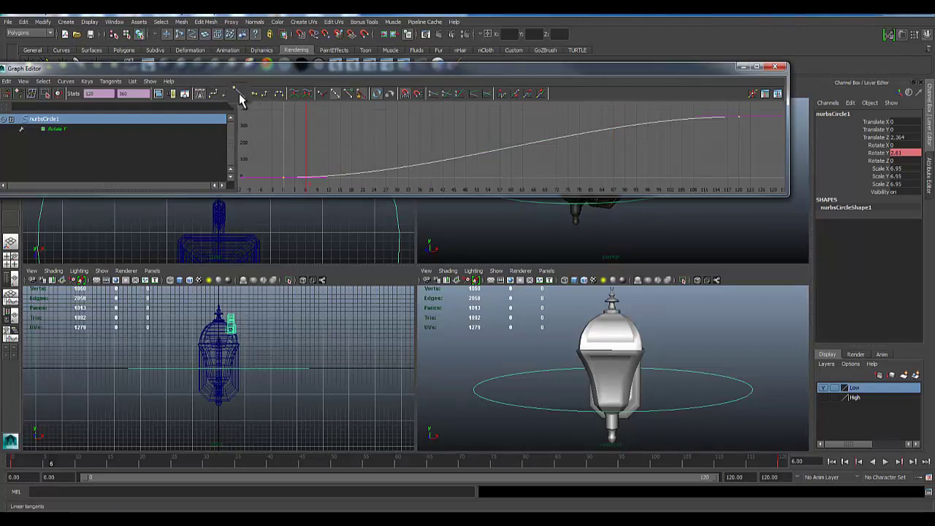
left_click(239, 94)
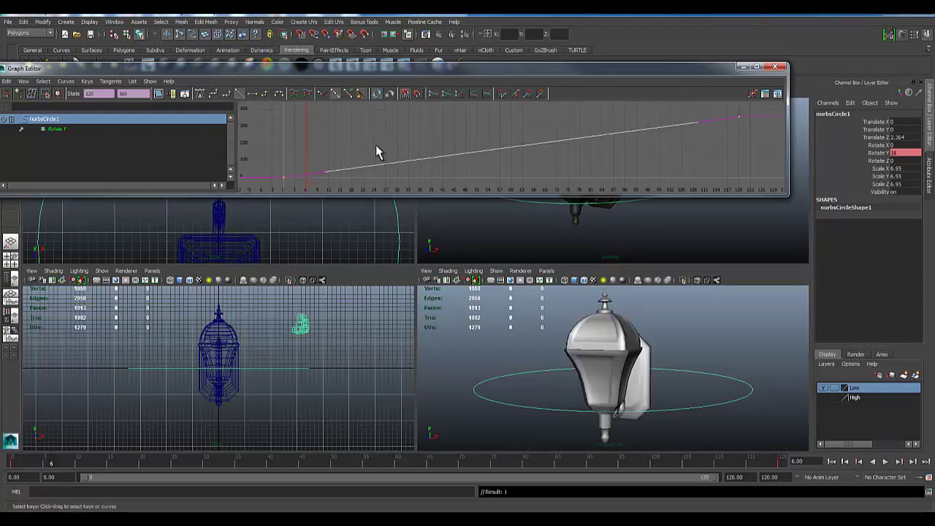
left_click(775, 66)
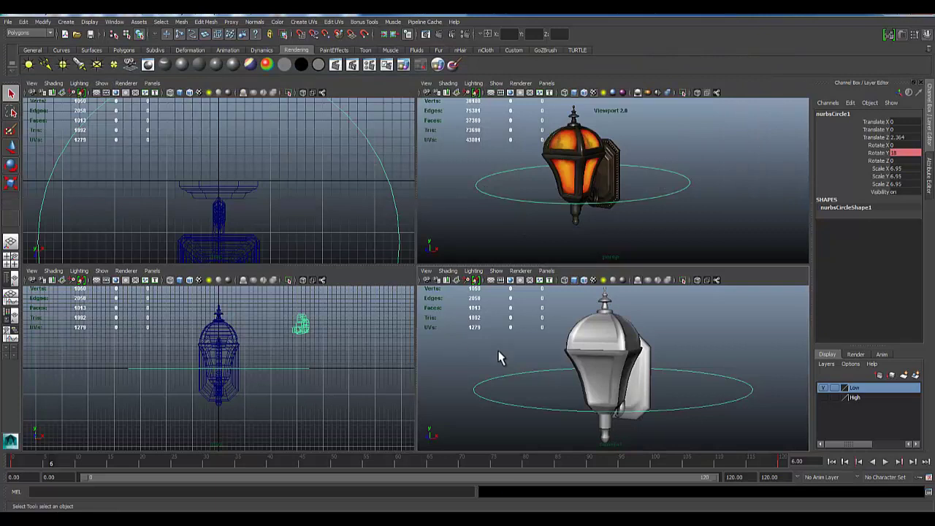
Deselect the circle, play back the camera's orbit and compare the first and last frames
left_click(458, 349)
left_click(885, 462)
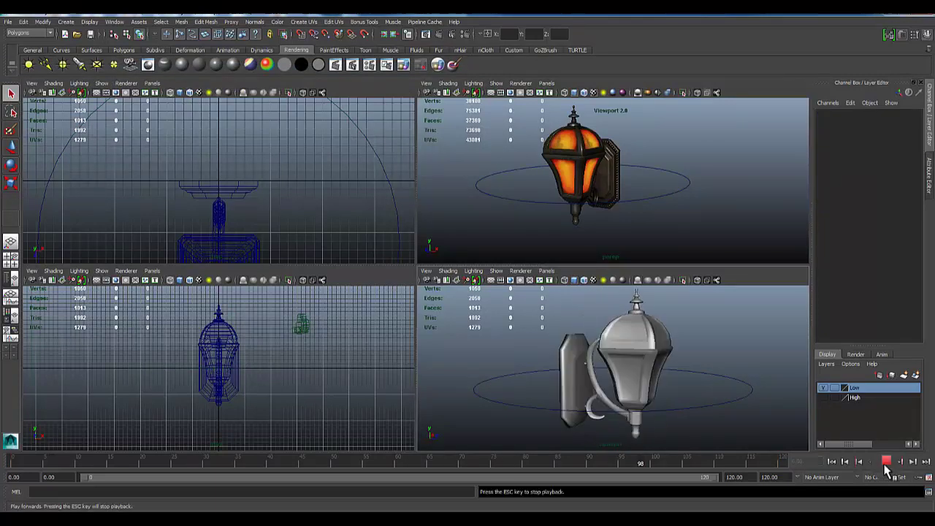
left_click(885, 463)
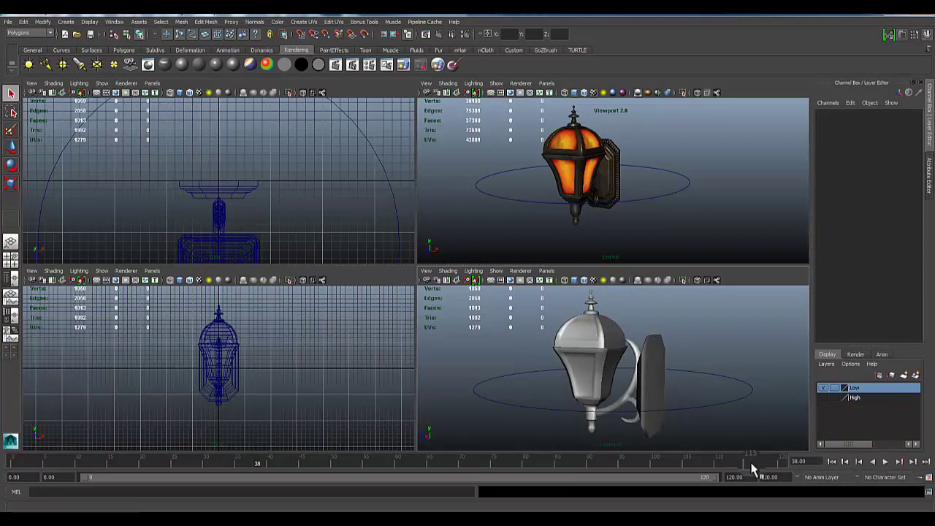
left_click(9, 462)
left_click(795, 464)
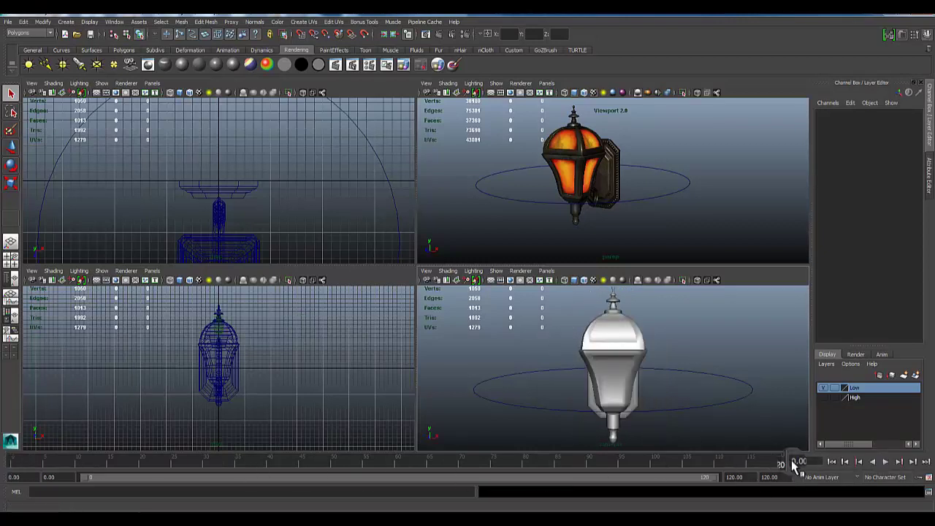
Shorten the playback range to end at frame 119 and play the turntable loop
left_click_drag(714, 478, 708, 478)
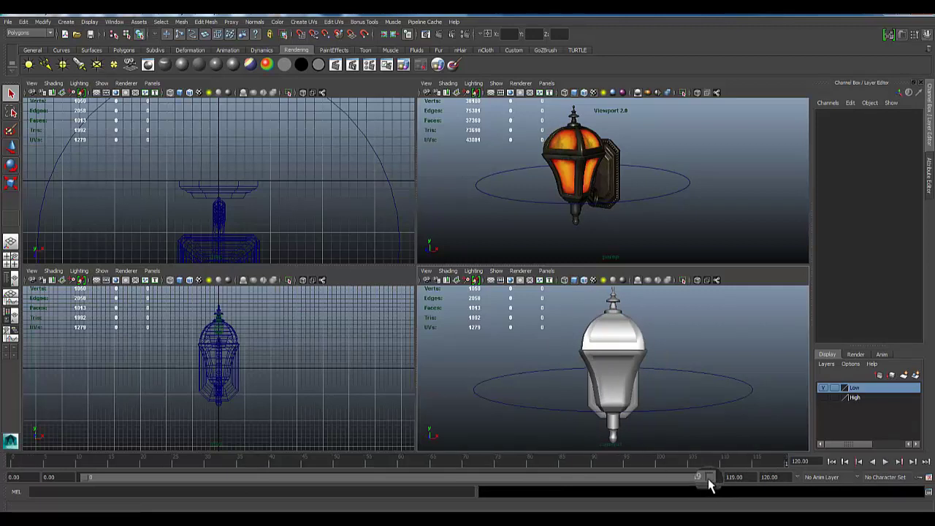
left_click(769, 461)
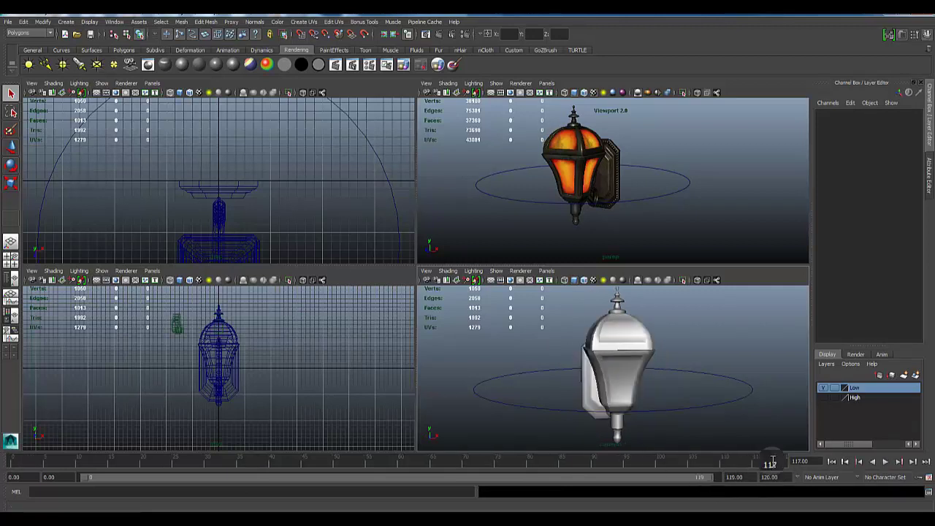
left_click(885, 463)
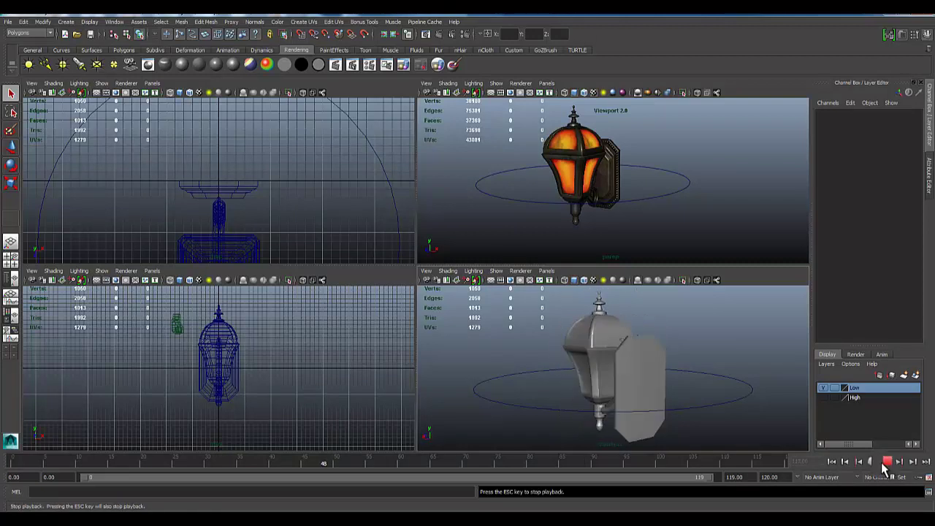
left_click(885, 463)
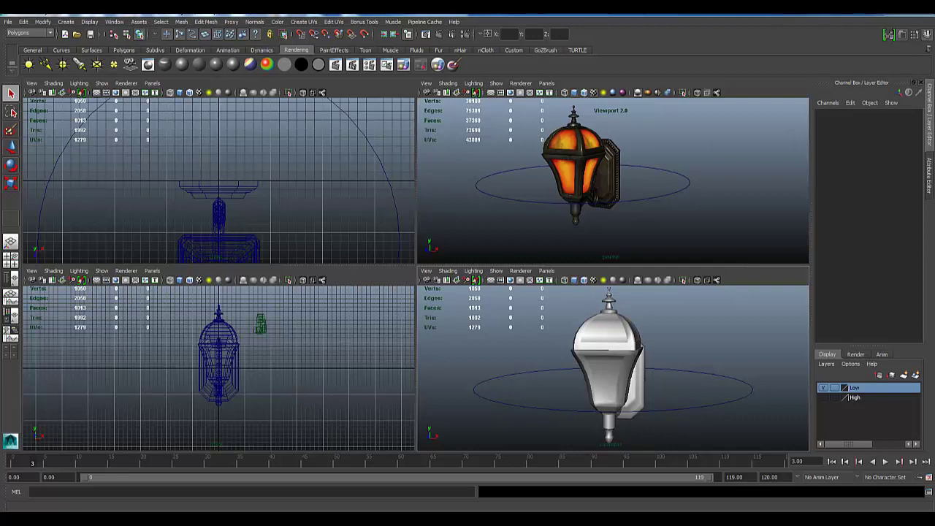
Maximize the perspective view around the lamp and create a directional light, ready to move
key("space")
left_click_drag(398, 130, 242, 259, "alt")
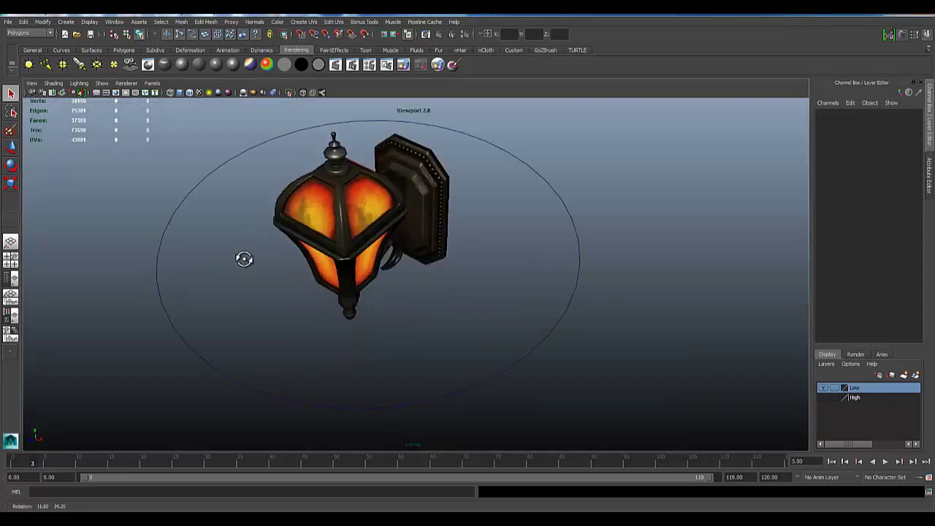
scroll(248, 257, "down", 3)
middle_click_drag(252, 257, 344, 277, "alt")
left_click_drag(344, 265, 373, 304, "alt")
scroll(367, 267, "up", 3)
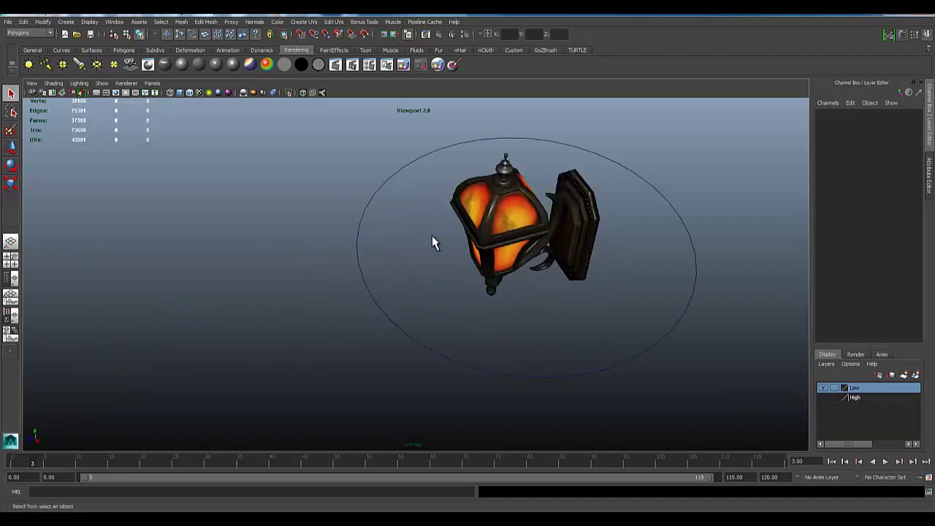
left_click(46, 66)
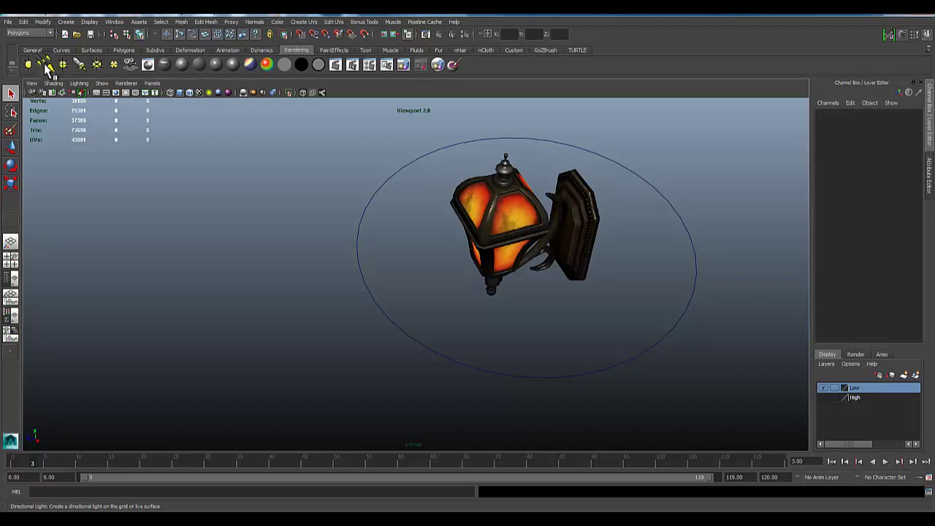
scroll(446, 355, "down", 2)
key("w")
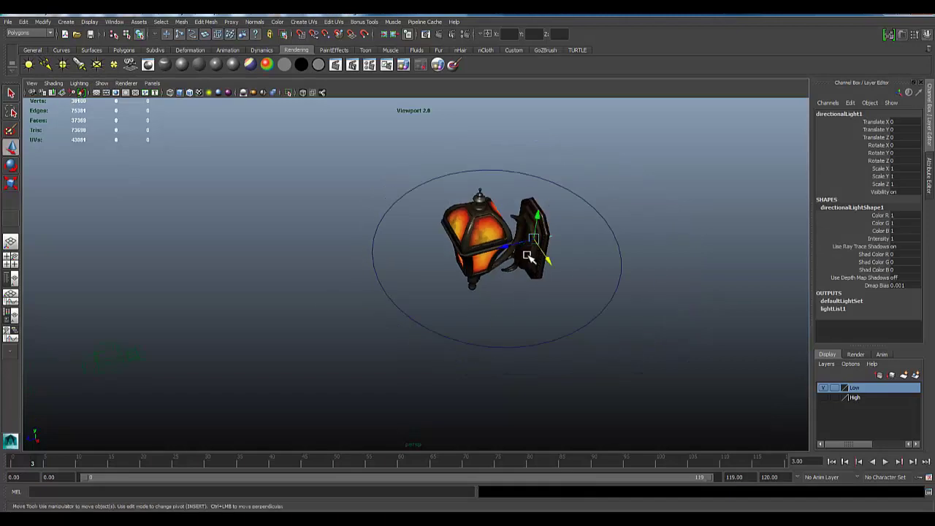
Move the directional light to about X 9.4, Y 7.1, Z 12 and rotate it about 57.6 degrees about Y
left_click_drag(540, 260, 616, 401)
key("e")
key("w")
left_click_drag(591, 372, 341, 395)
mouse_move(350, 355)
left_mouse_down("alt")
mouse_move(353, 327)
mouse_move(348, 338)
left_mouse_up("alt")
left_click_drag(415, 314, 263, 131)
left_click_drag(255, 212, 344, 277, "alt")
left_click_drag(265, 157, 349, 278)
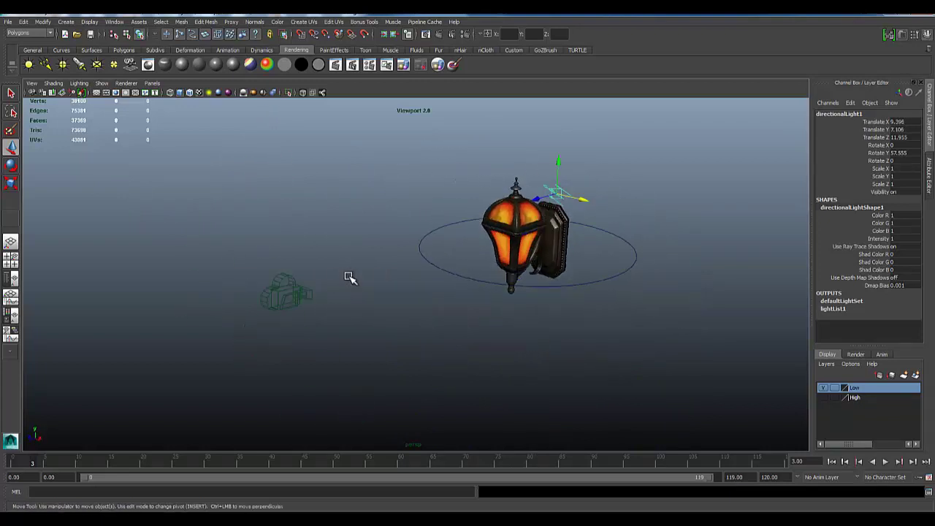
Tilt the directional light down toward the lamp and display the perspective view with the scene lights
key("e")
mouse_move(522, 260)
left_mouse_down("alt")
mouse_move(503, 261)
mouse_move(520, 248)
left_mouse_up("alt")
left_click_drag(533, 175, 499, 305)
key("7")
left_click_drag(472, 230, 434, 302, "alt")
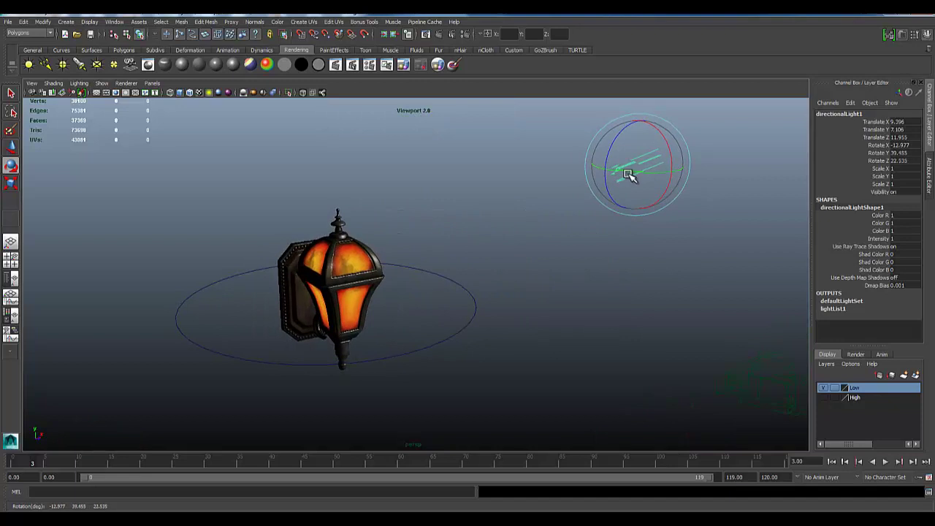
Fine-tune the directional light's rotation so that its rays point at the lamp
mouse_move(617, 174)
left_mouse_down()
mouse_move(651, 176)
mouse_move(582, 171)
mouse_move(611, 178)
mouse_move(602, 178)
left_mouse_up()
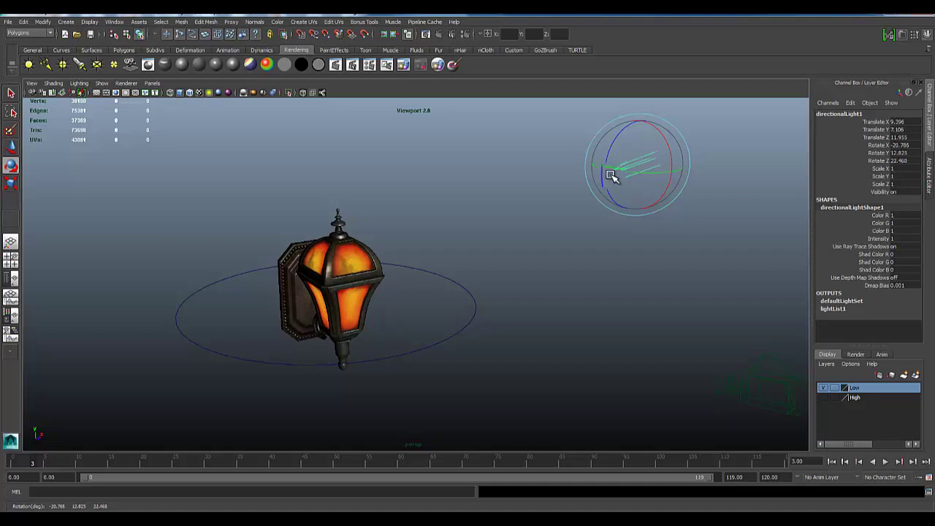
left_click_drag(597, 177, 606, 179)
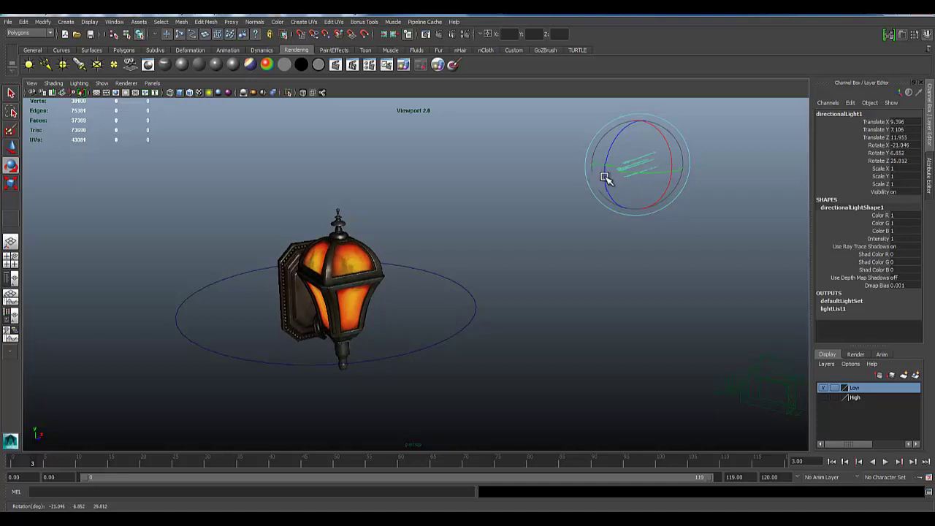
left_click_drag(349, 297, 400, 350, "alt")
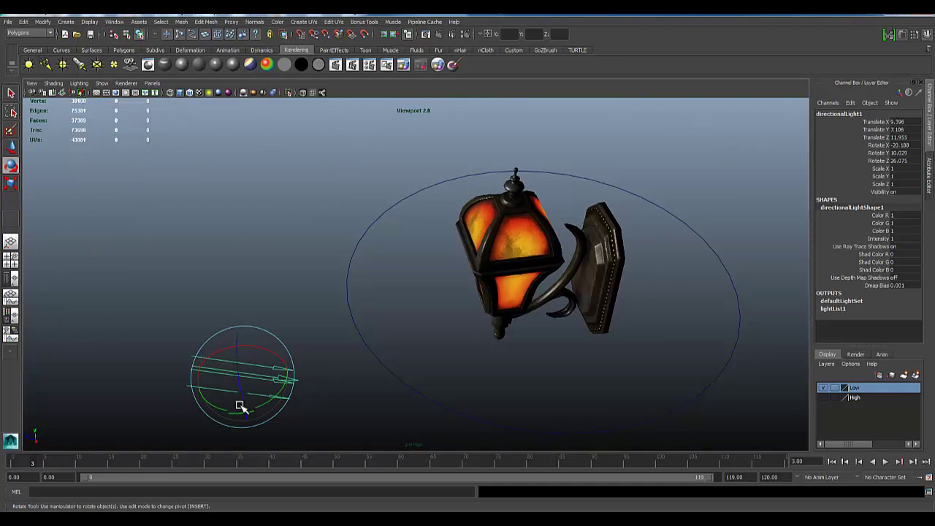
left_click_drag(228, 411, 246, 409)
left_click_drag(411, 401, 405, 337, "alt")
Show the directional light's attributes in place of the channels, inspect the lit lamp and clear the selection
left_click(927, 166)
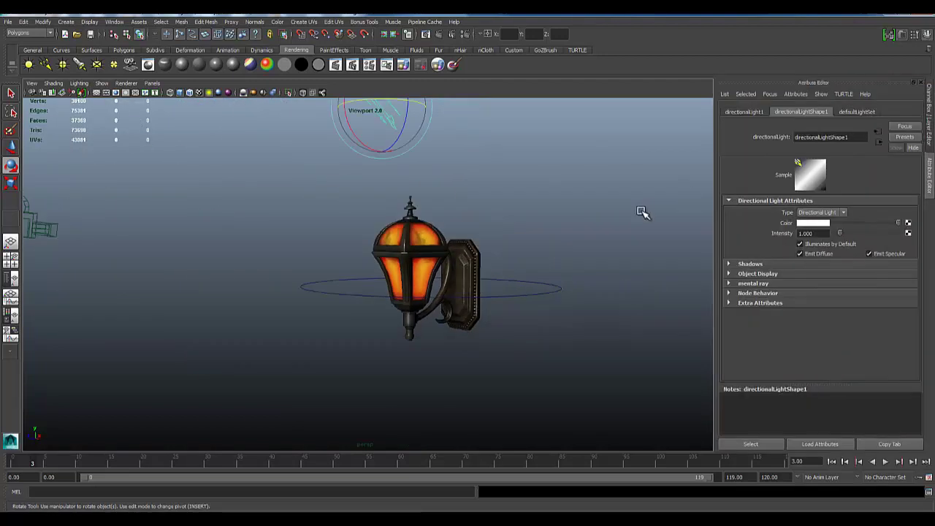
left_click_drag(509, 247, 310, 188, "alt")
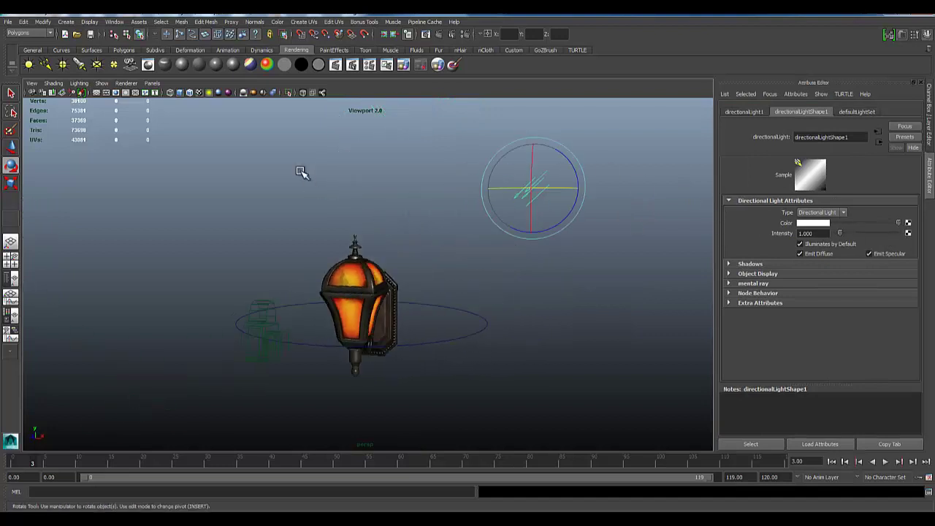
left_click(310, 188)
left_click(516, 191)
left_click(437, 232)
left_click_drag(434, 273, 305, 271, "alt")
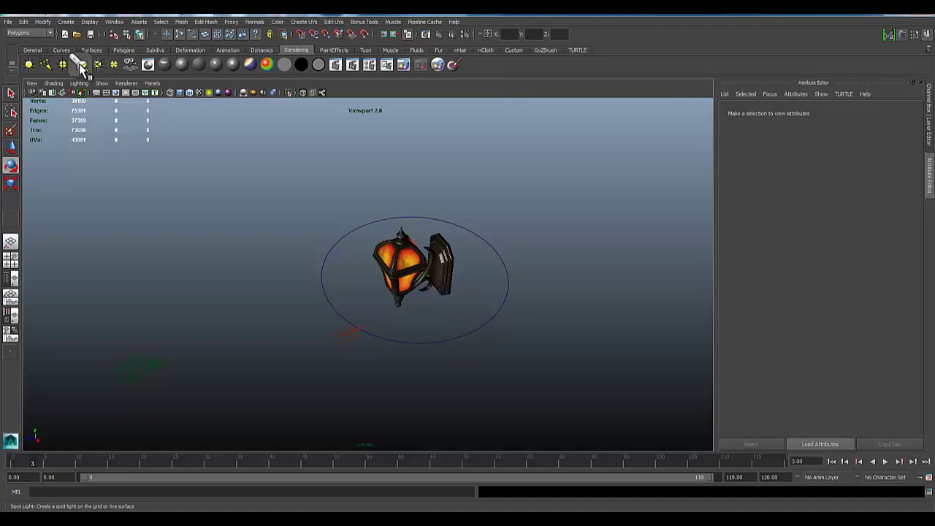
Create a spot light, move it to the wall-plate side of the lamp and set its color to red
left_click(82, 65)
key("w")
left_click_drag(460, 285, 530, 370)
left_click(824, 227)
left_click(818, 227)
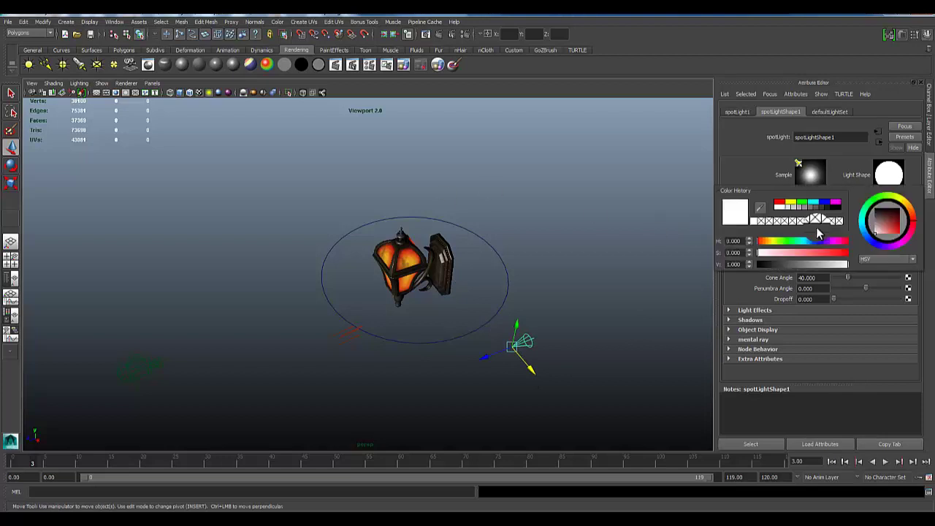
left_click(779, 205)
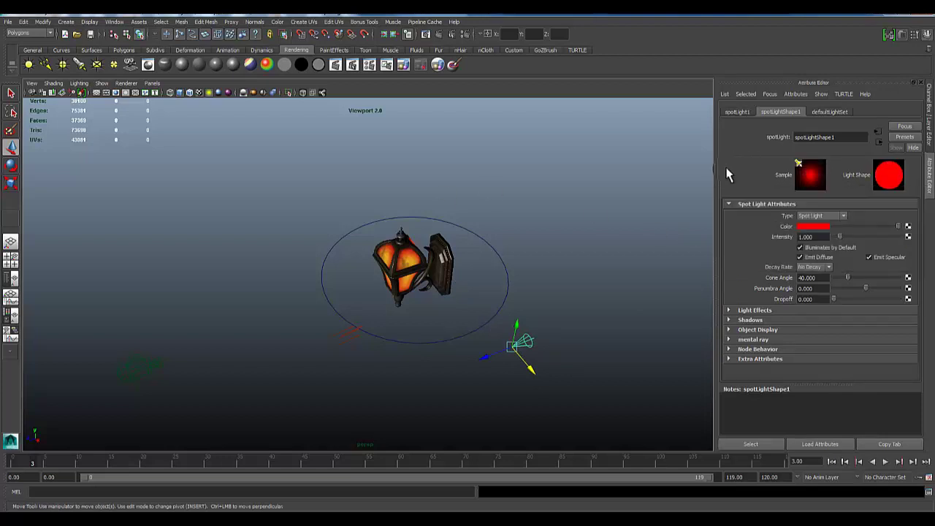
Rotate the red spot light about its vertical axis to face the lamp
key("e")
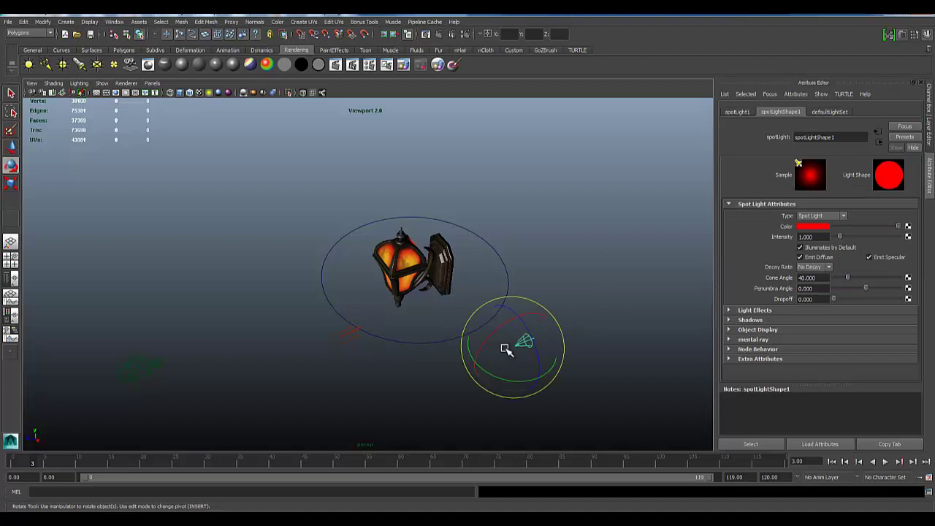
left_click_drag(487, 372, 589, 368)
left_click_drag(438, 351, 391, 304, "alt")
left_click_drag(394, 355, 403, 377, "alt")
Move the red spot light farther away from the lamp's wall plate and lower it slightly
key("w")
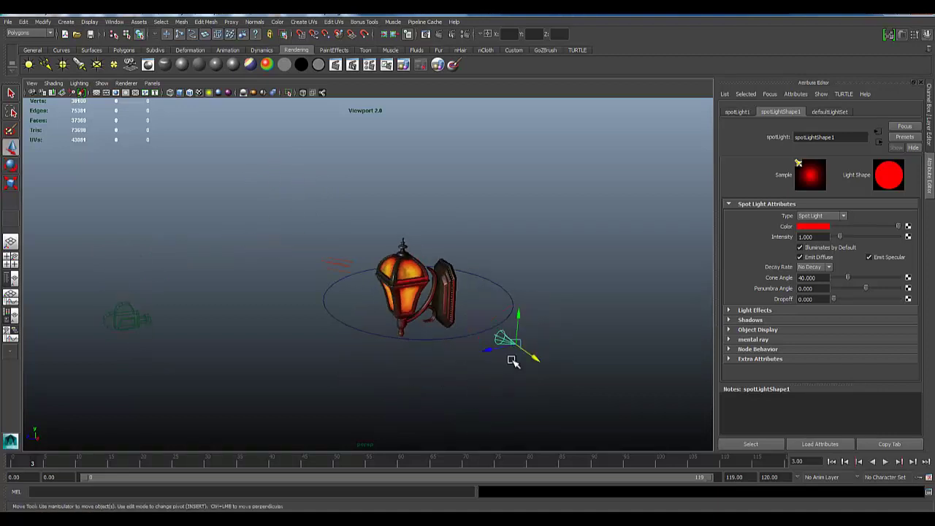
left_click_drag(536, 356, 575, 367)
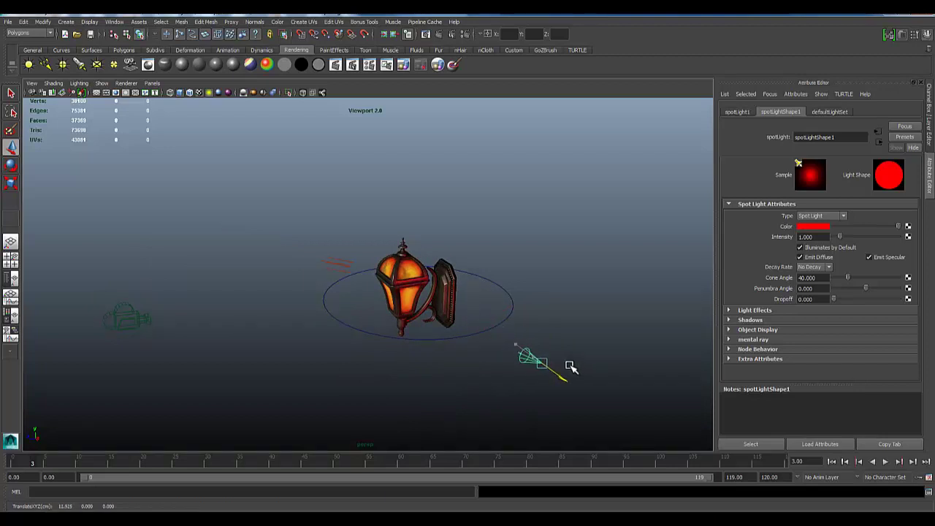
left_click_drag(508, 389, 555, 329, "alt")
left_click_drag(567, 280, 568, 295)
Rotate the red spot light to aim at the lamp, and shift it sideways behind the wall plate
key("e")
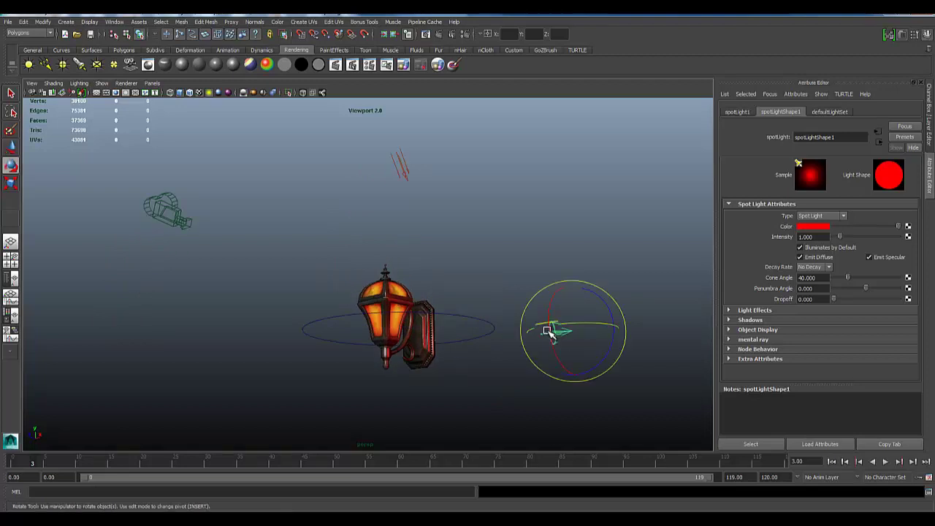
left_click_drag(608, 353, 589, 359)
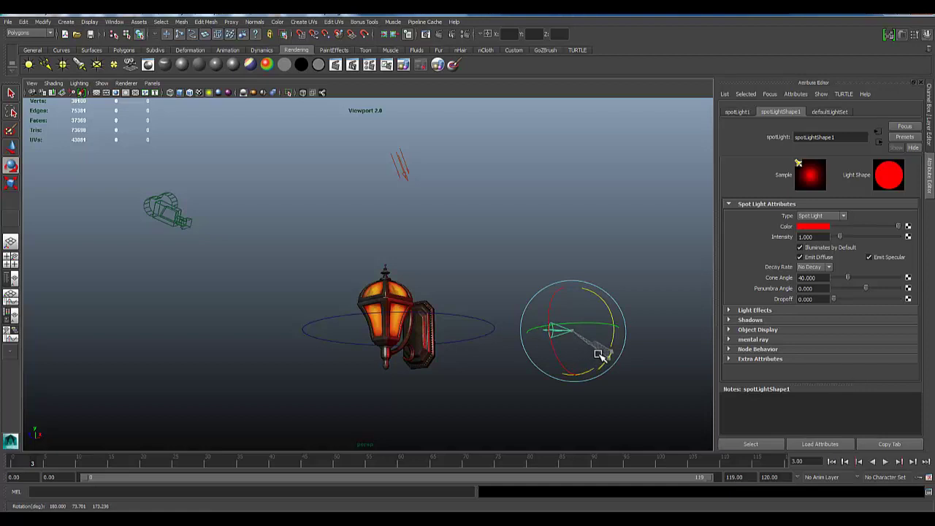
left_click_drag(555, 307, 408, 389, "alt")
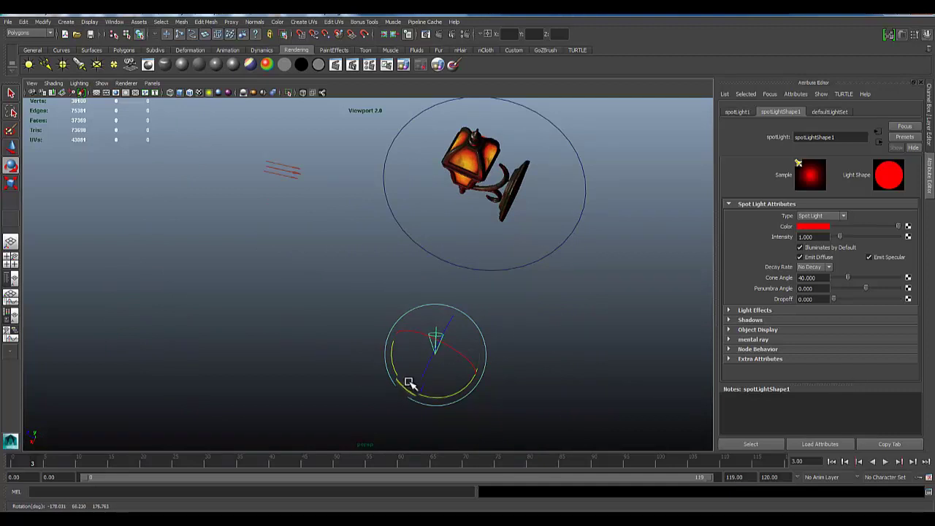
key("w")
left_click_drag(406, 342, 453, 271)
Check the light placement from above against the three-point lighting diagram in the browser, and return to the perspective view with nothing selected
key("space")
key("space")
scroll(295, 240, "down", 5)
scroll(299, 247, "down", 3)
middle_click_drag(382, 307, 370, 252, "alt")
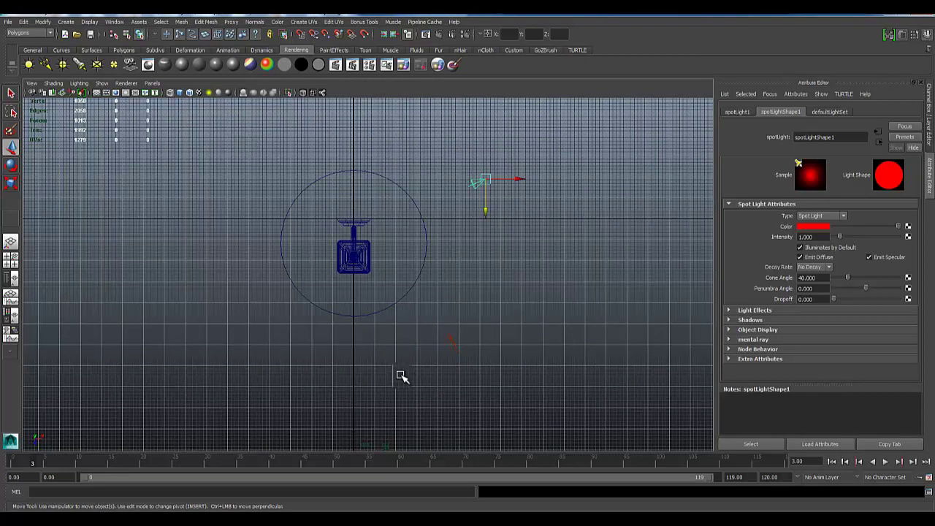
key("alt+Tab")
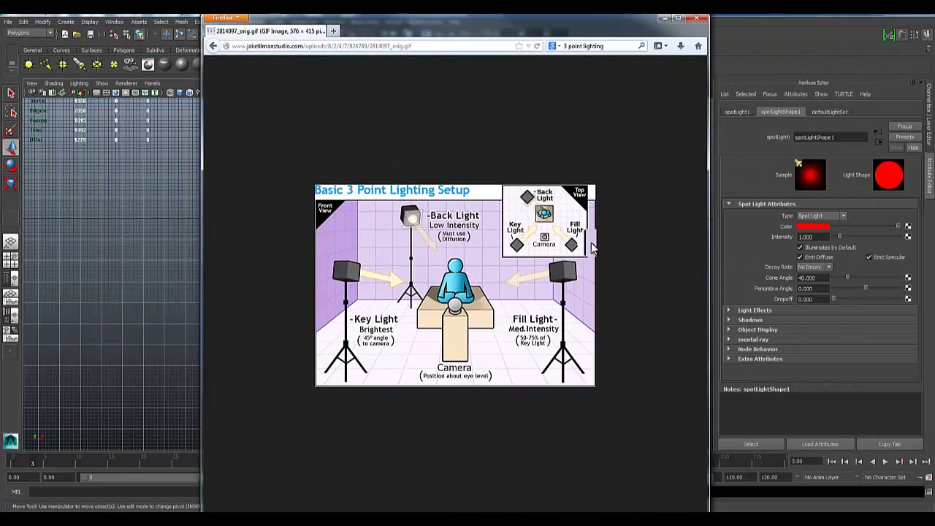
left_click(664, 18)
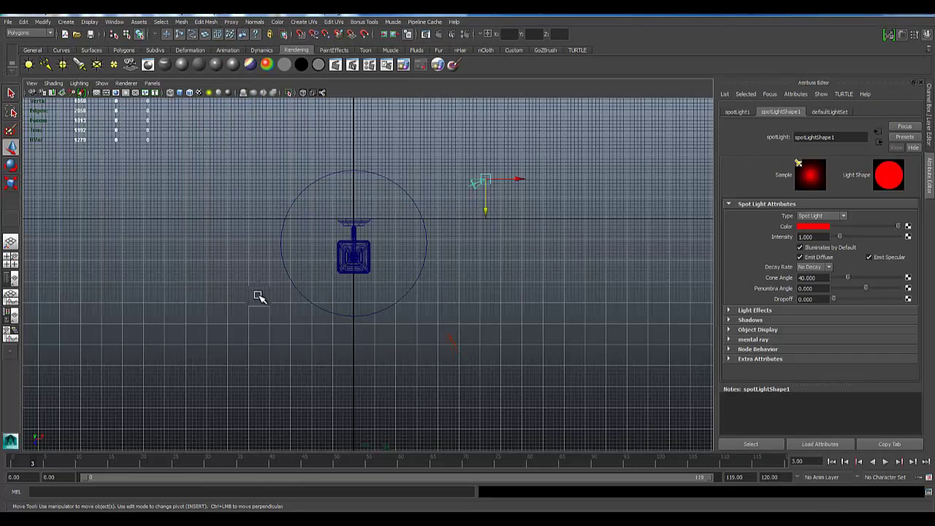
left_click(421, 272)
key("space")
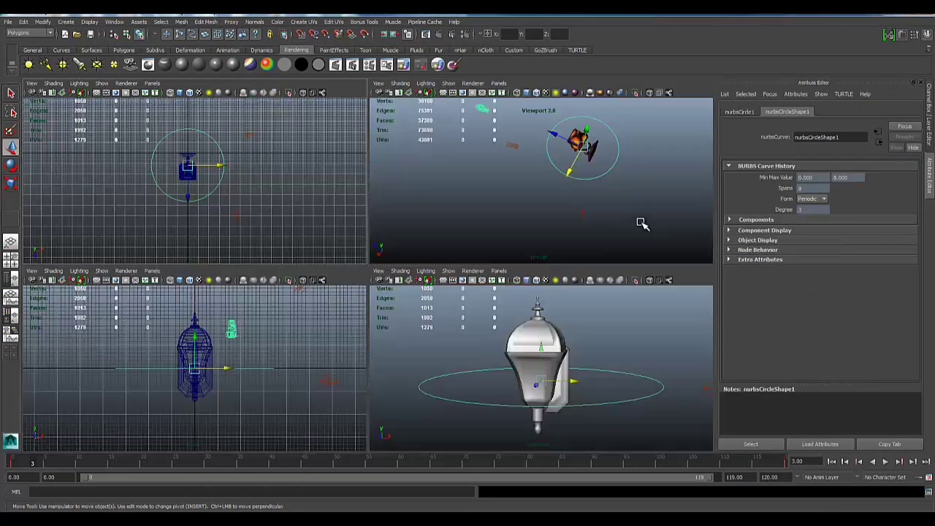
left_click(512, 205)
key("space")
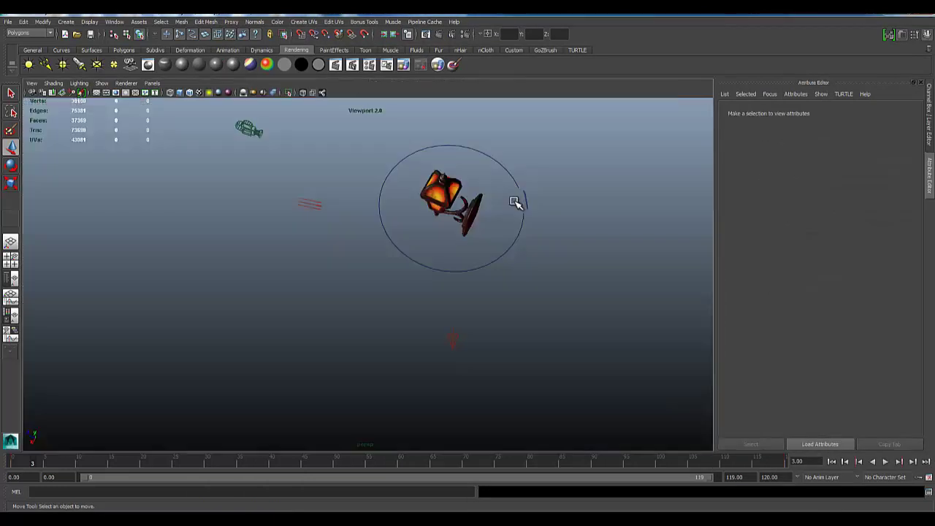
Lower the red spot light below the lamp's wall plate and tilt it upward so that it aims at the lamp
mouse_move(398, 305)
left_mouse_down("alt")
mouse_move(394, 265)
mouse_move(388, 292)
left_mouse_up("alt")
scroll(423, 300, "up", 3)
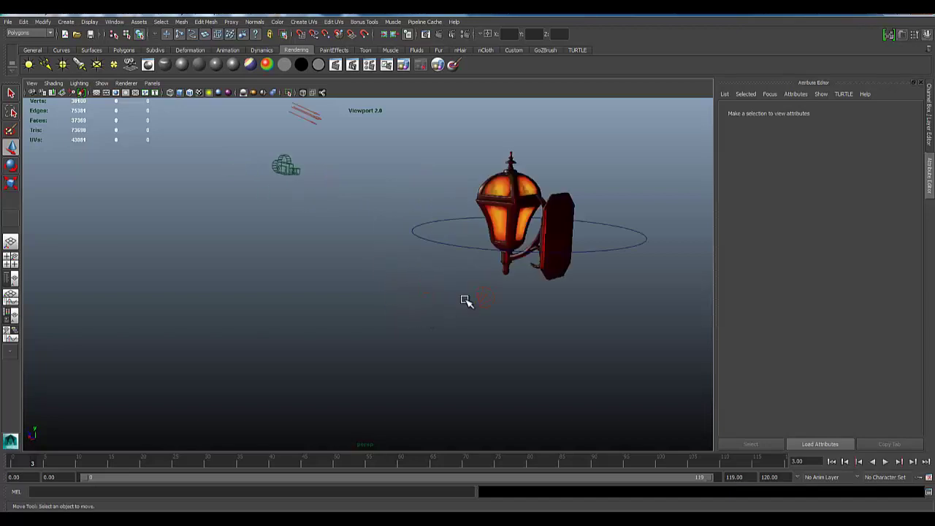
left_click_drag(553, 302, 504, 259, "alt")
left_click(499, 263)
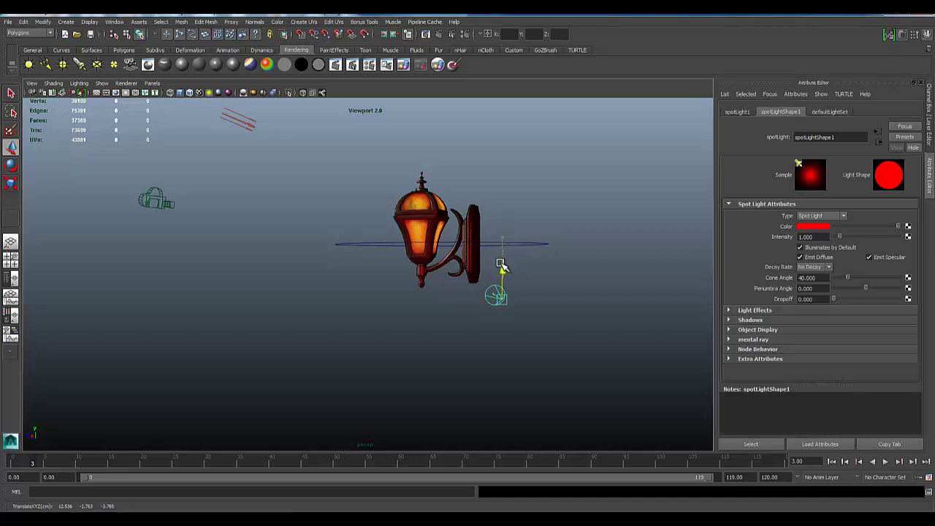
key("e")
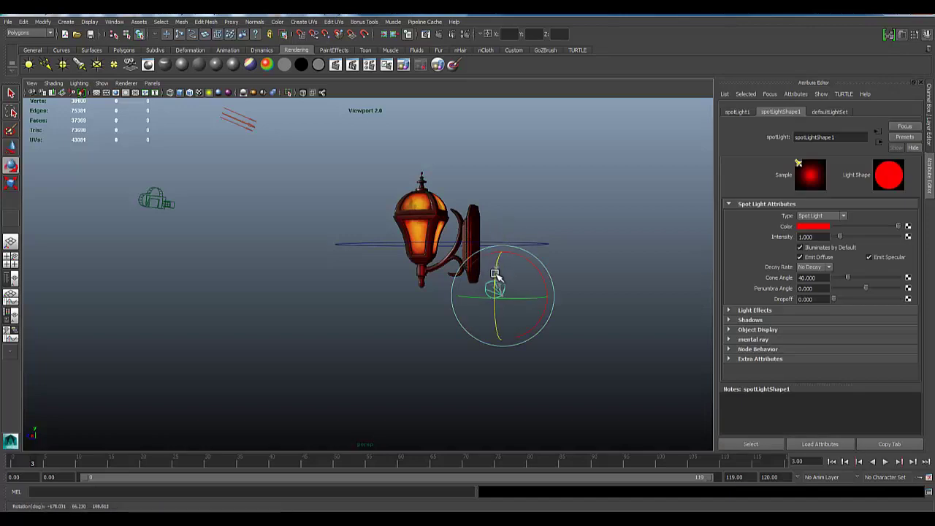
left_click_drag(381, 287, 460, 295, "alt")
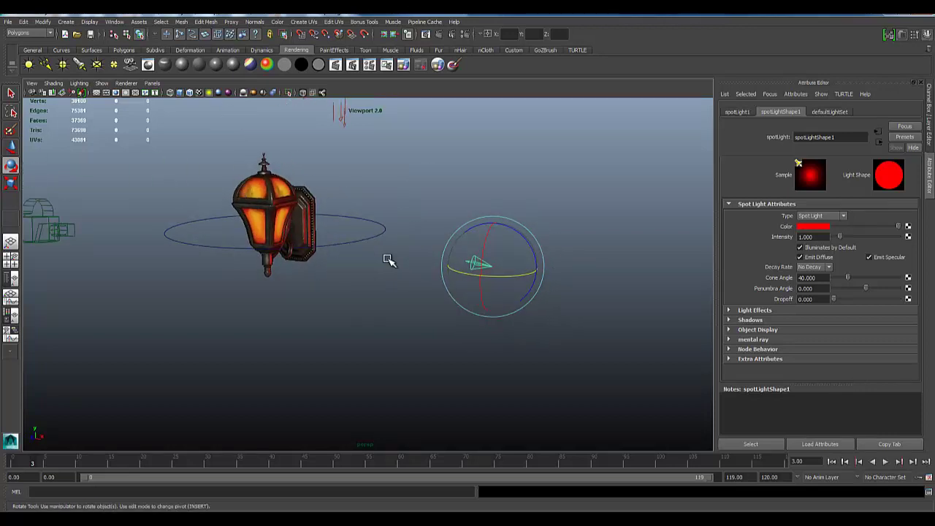
left_click_drag(350, 254, 458, 269, "alt")
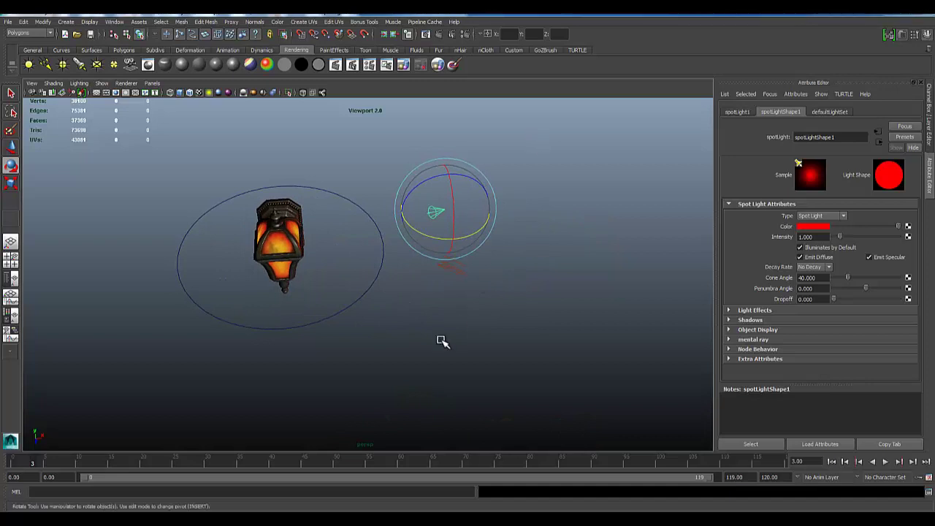
Select the directional light and change its color to a pale warm yellow
left_click(453, 271)
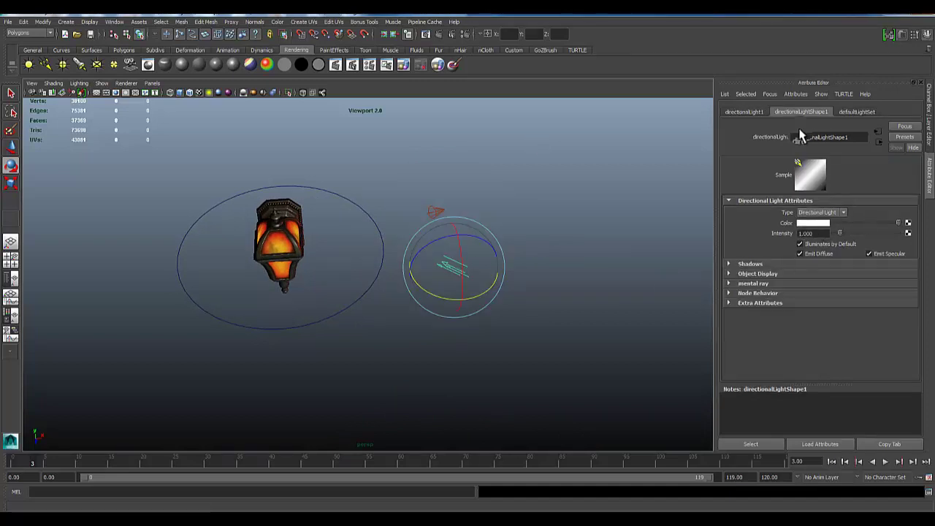
left_click(816, 224)
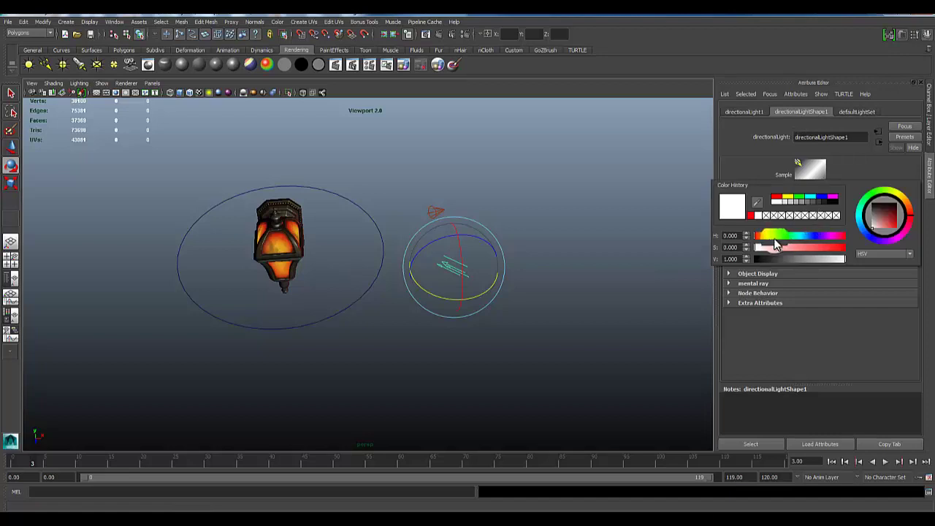
left_click_drag(768, 237, 767, 250)
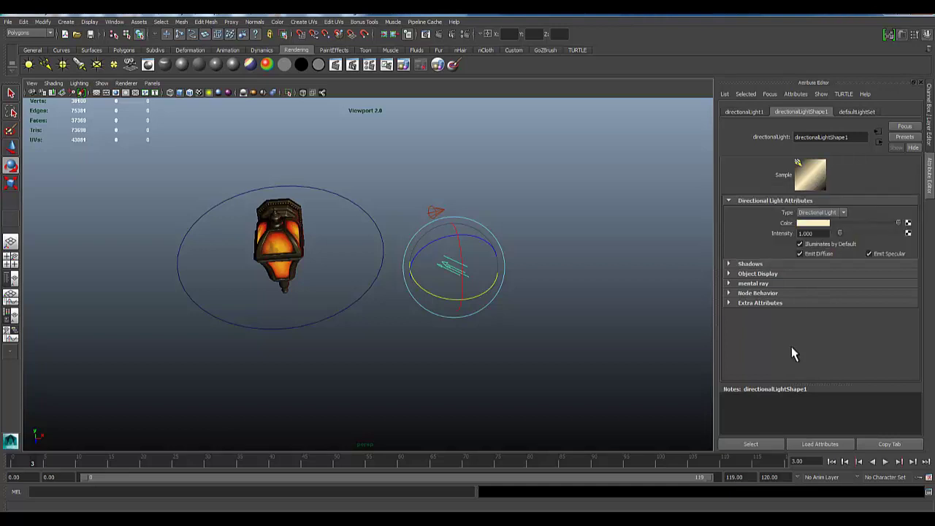
Try an intensity of 0.9 on the directional light, inspect the lamp, and set the intensity back to 1
left_click(818, 234)
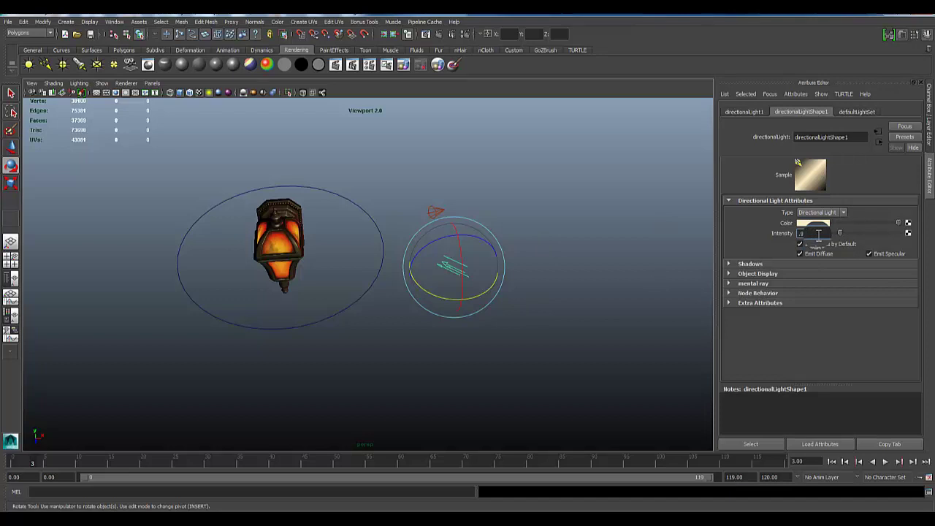
key("Return")
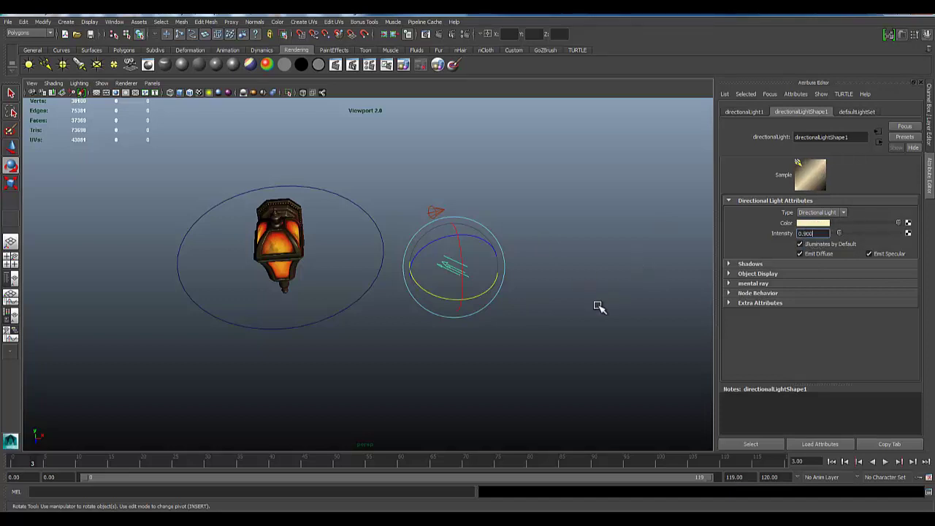
left_click(557, 317)
left_click_drag(557, 317, 386, 267, "alt")
key("ctrl+z")
left_click_drag(334, 309, 390, 301, "alt")
double_click(821, 234)
type("0.5")
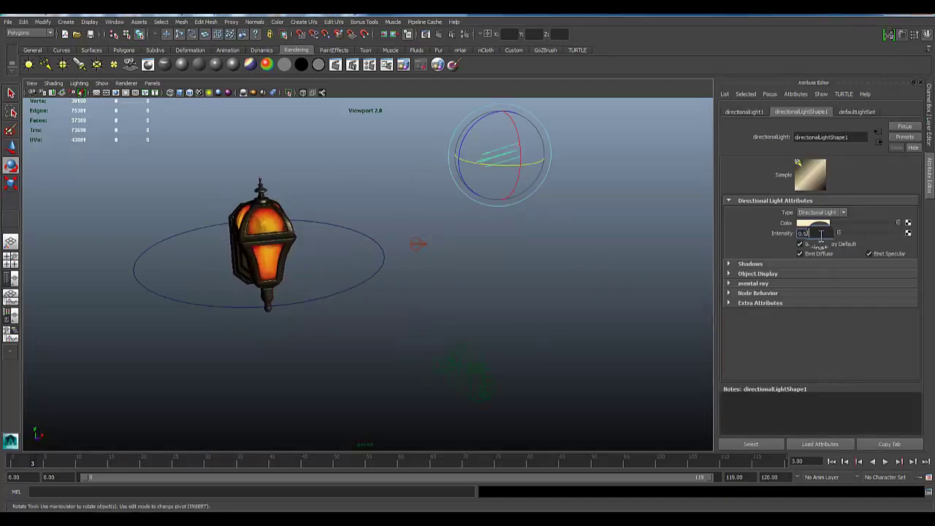
type("1")
key("Return")
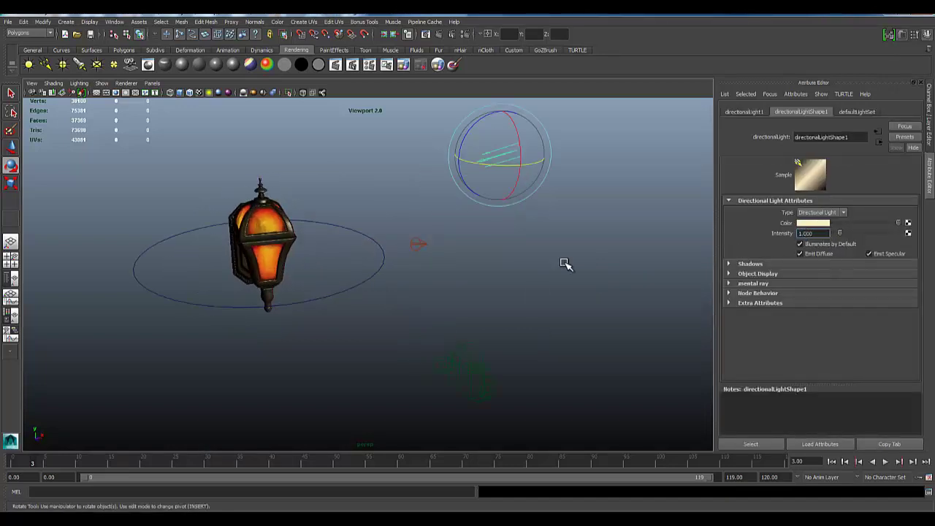
Inspect the lamp with nothing selected, and make the directional light's warm color paler, close to white
left_click(348, 227)
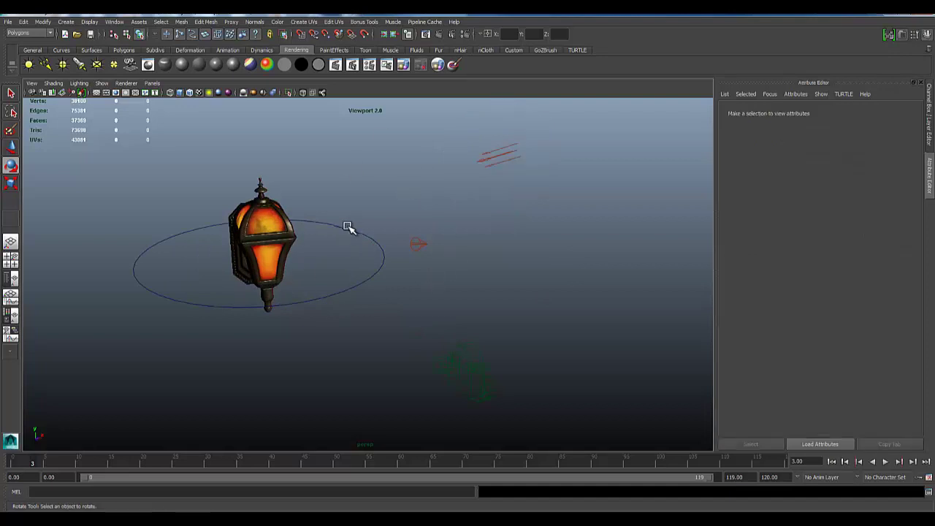
left_click(523, 149)
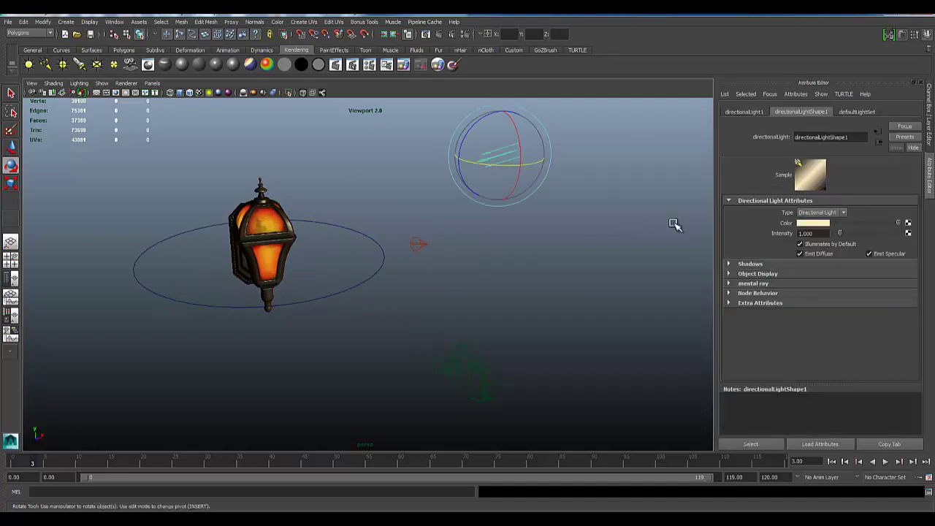
left_click(798, 225)
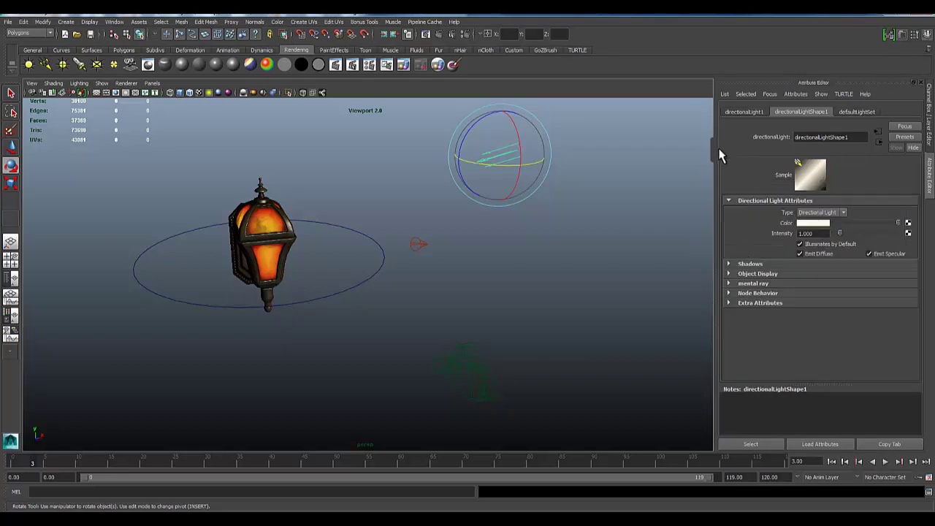
Set the directional light's shadow color to a very dark blue with a hue of about 220 and a saturation of 0.242
left_click(727, 265)
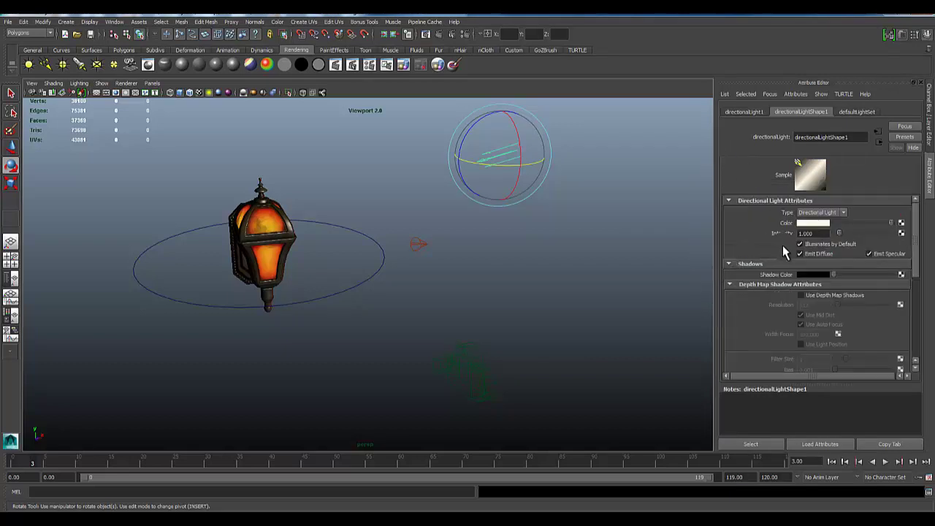
scroll(795, 275, "down", 1)
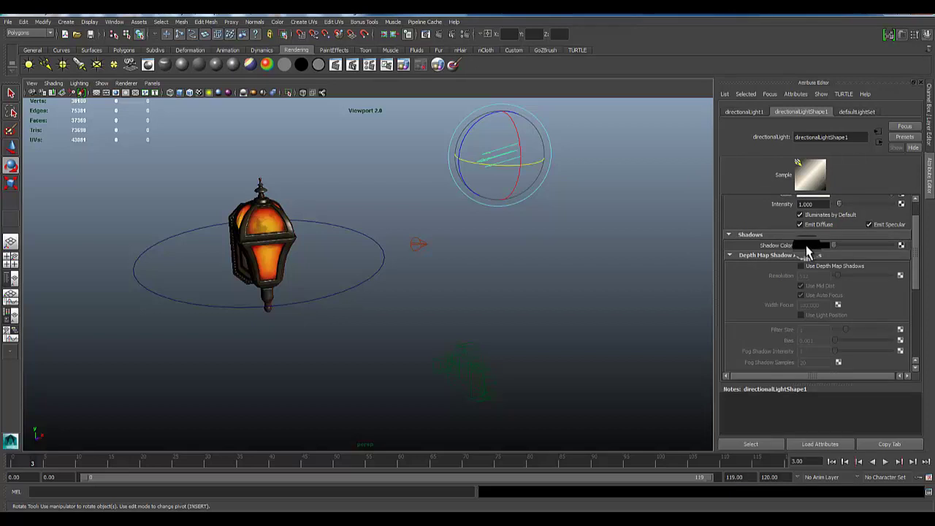
left_click(808, 247)
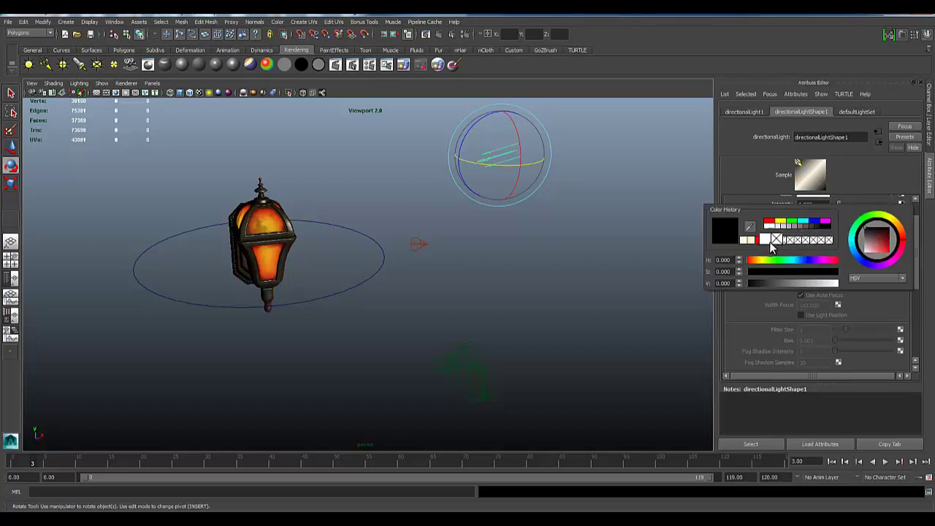
left_click(752, 242)
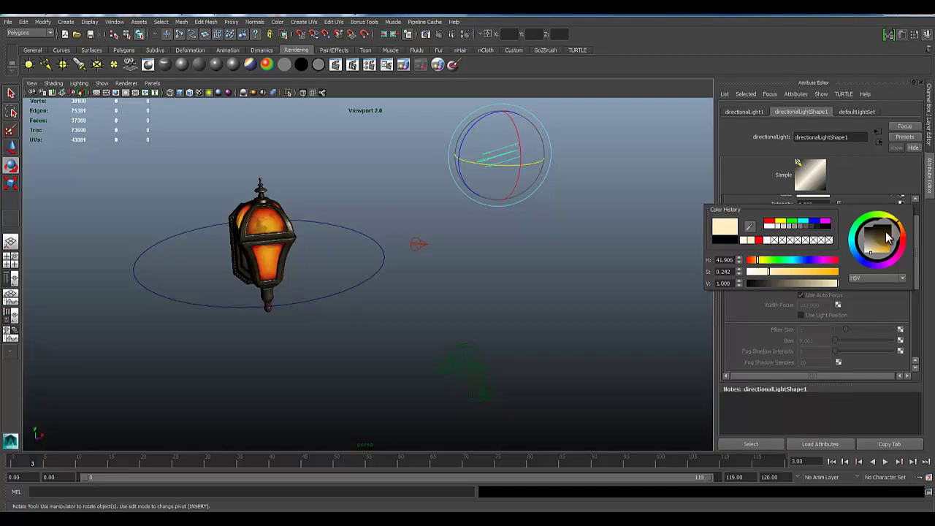
left_click(859, 263)
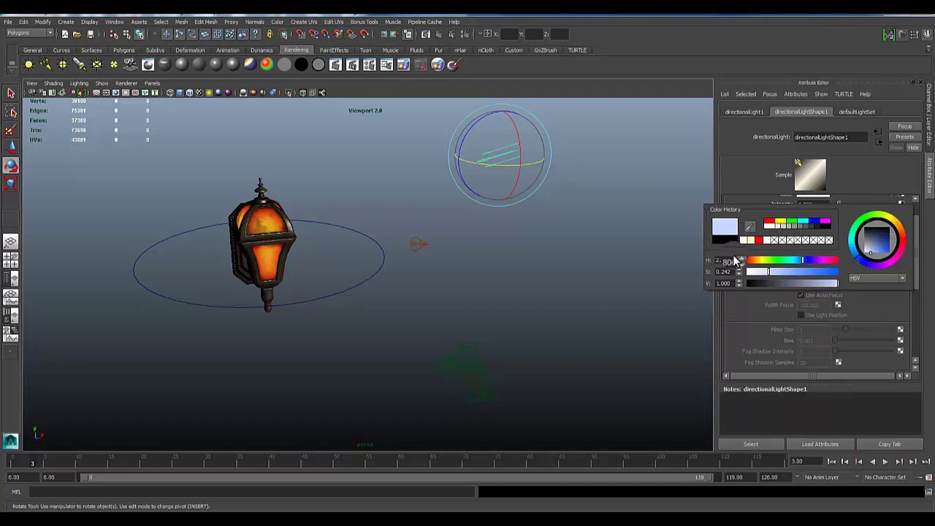
left_click_drag(784, 283, 750, 286)
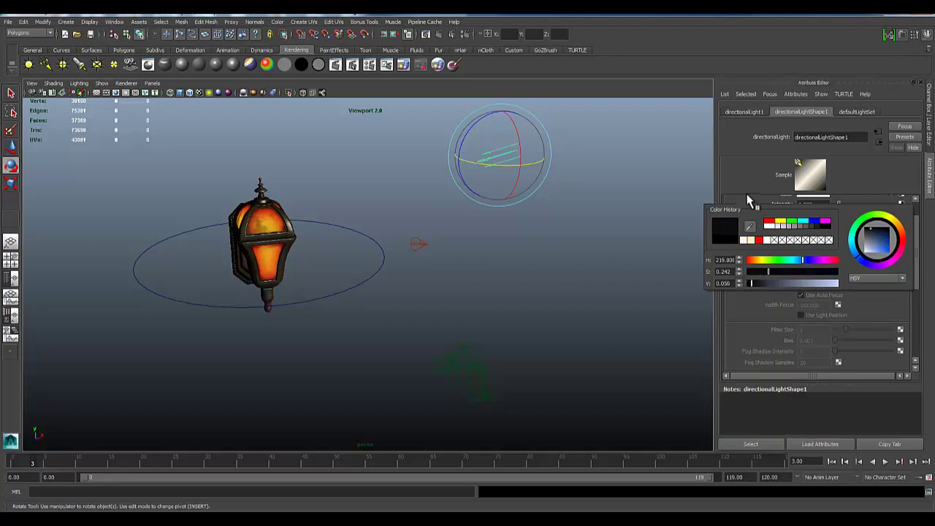
left_click(815, 245)
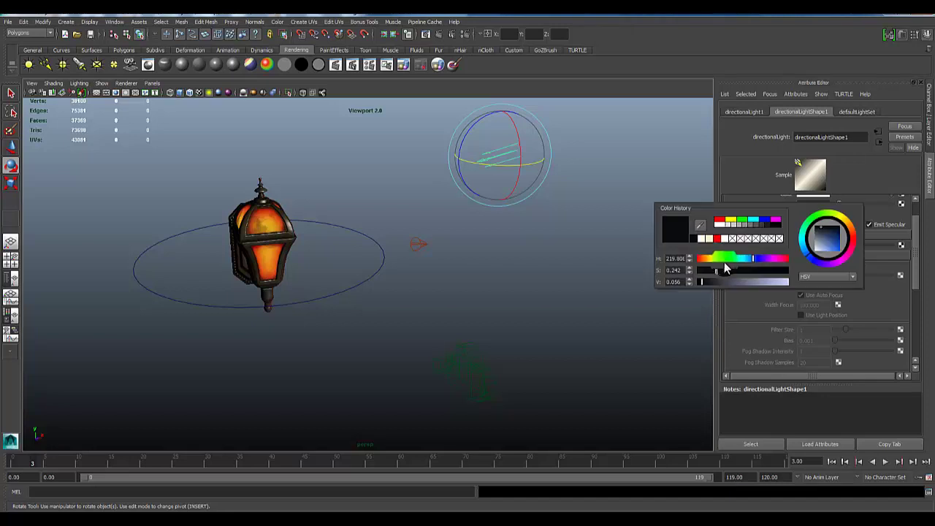
left_click_drag(707, 283, 707, 280)
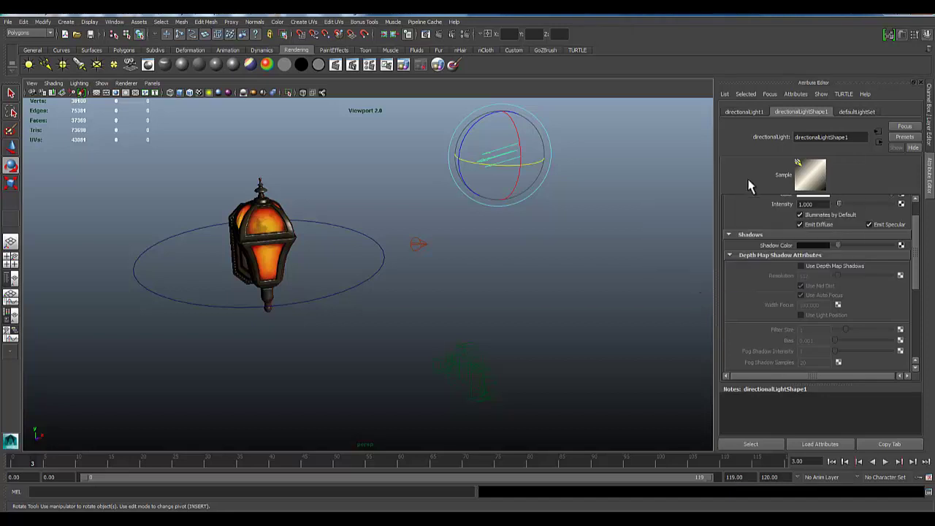
Set the light angle of the directional light's raytrace shadows to 0.5
scroll(807, 285, "down", 5)
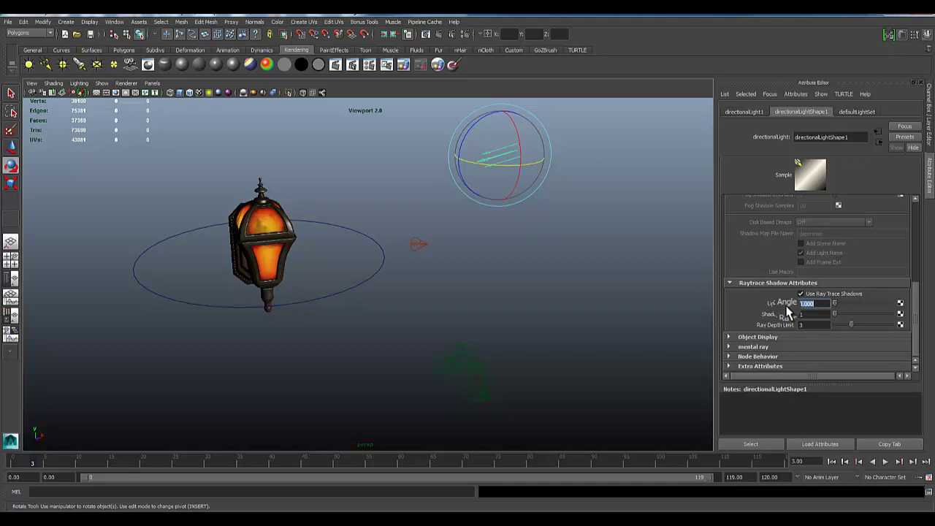
key("Return")
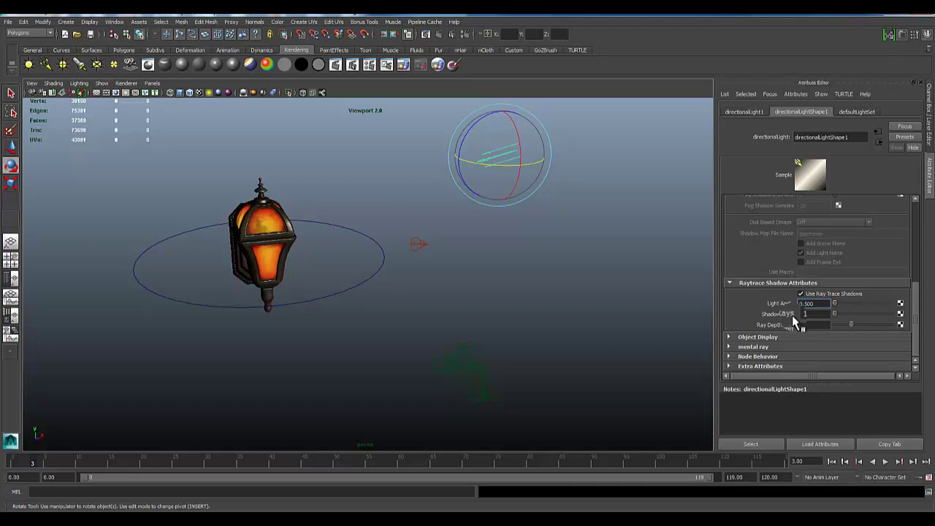
Set the directional light's raytrace shadows to 4 shadow rays and a ray depth limit of 1
type("4")
key("Return")
mouse_move(851, 326)
left_mouse_down()
mouse_move(831, 323)
mouse_move(835, 330)
left_mouse_up()
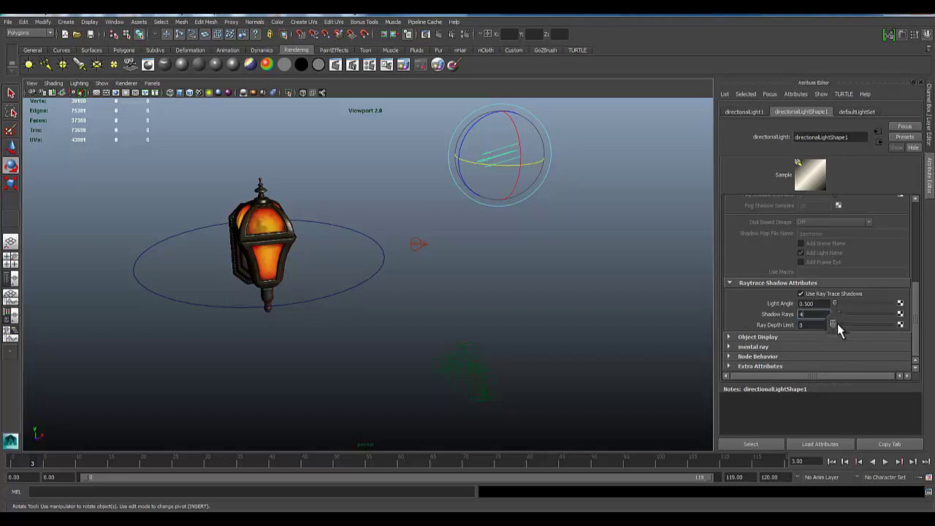
left_click(802, 326)
type("1")
key("Return")
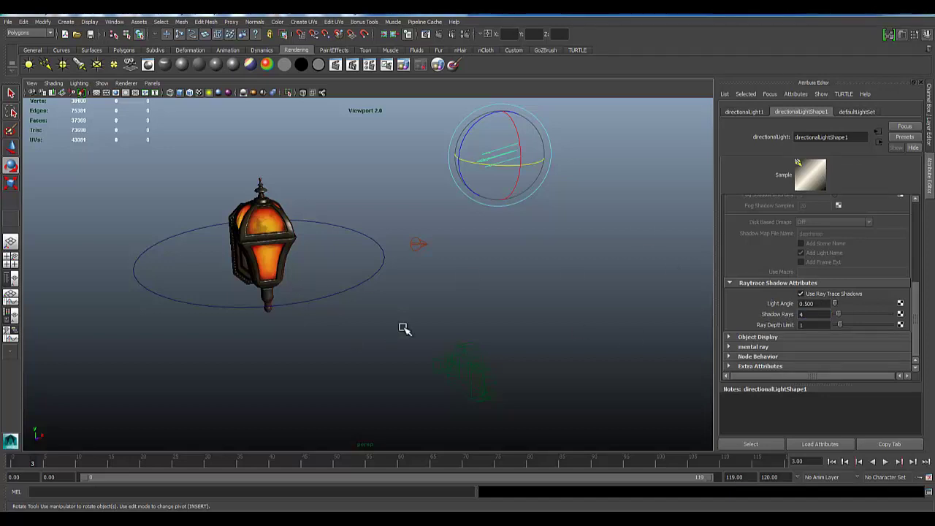
Change the red spot light's color to a pale blue with a hue of about 219, saturation 0.161 and value 0.973
left_click(417, 247)
key("f")
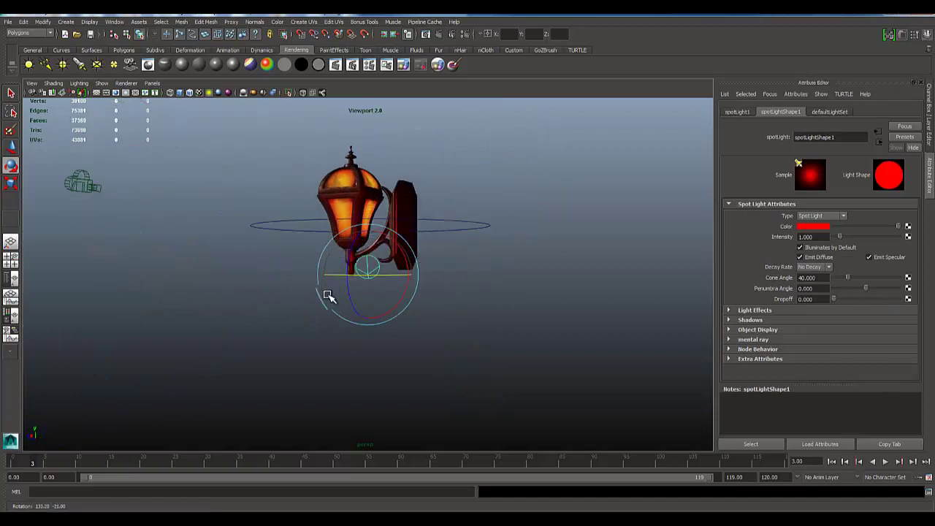
left_click(807, 226)
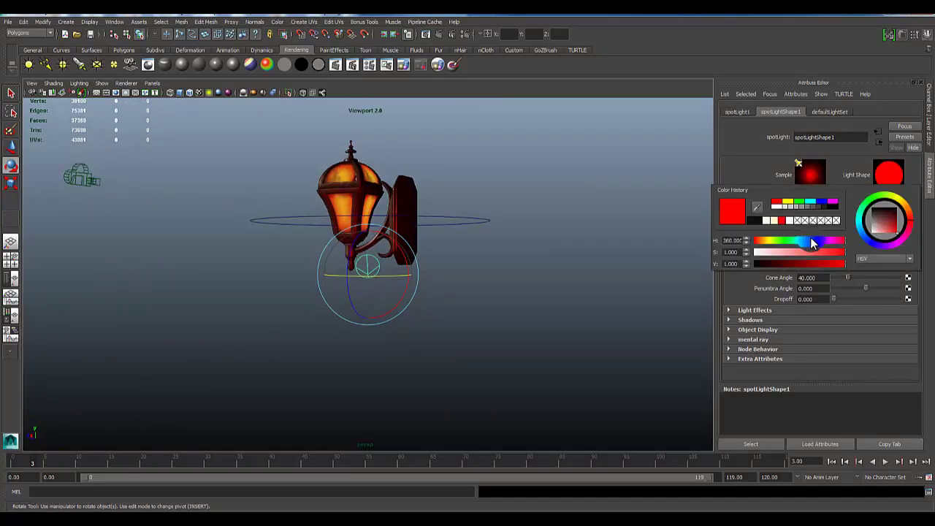
left_click(810, 241)
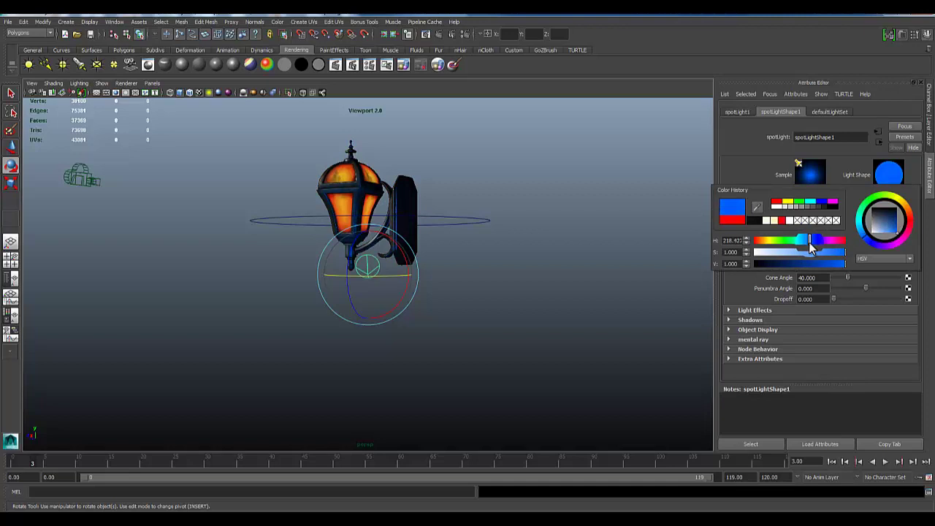
left_click_drag(893, 228, 880, 233)
left_click_drag(783, 253, 773, 260)
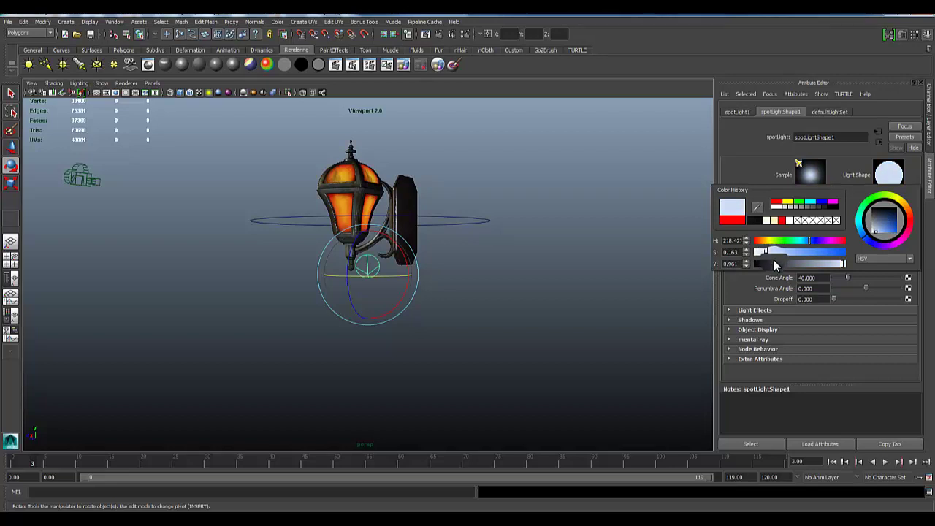
left_click(843, 262)
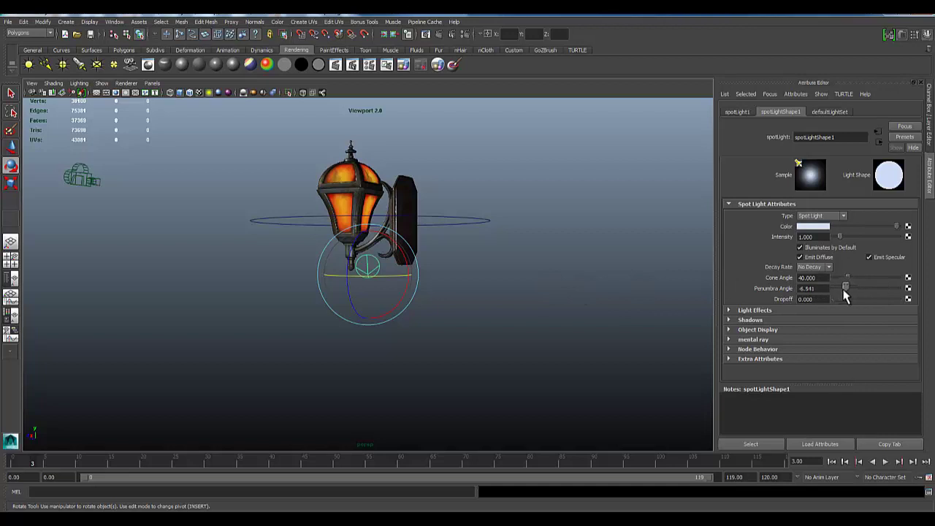
Set the spot light's penumbra angle to about -8.9, its dropoff to about 11.5 and its intensity to 0.75
left_click_drag(860, 290, 840, 297)
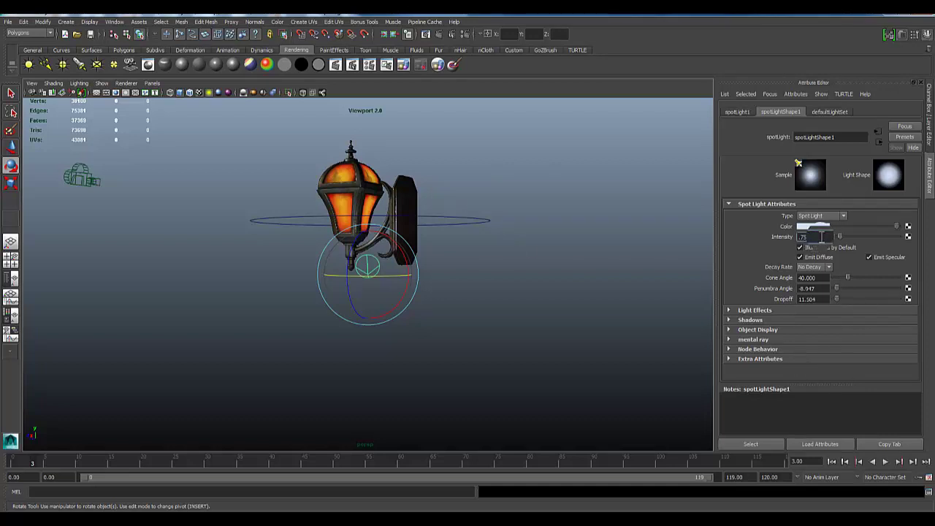
key("Return")
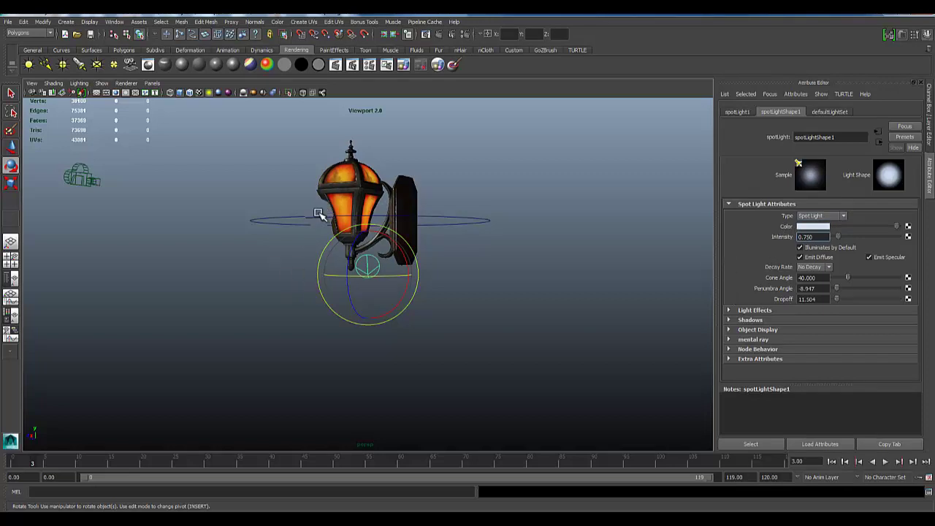
Set the spot light's shadow color to a very dark warm tone with a hue of about 40 and a saturation of 0.161
left_click(728, 320)
left_click(728, 320)
left_click(729, 320)
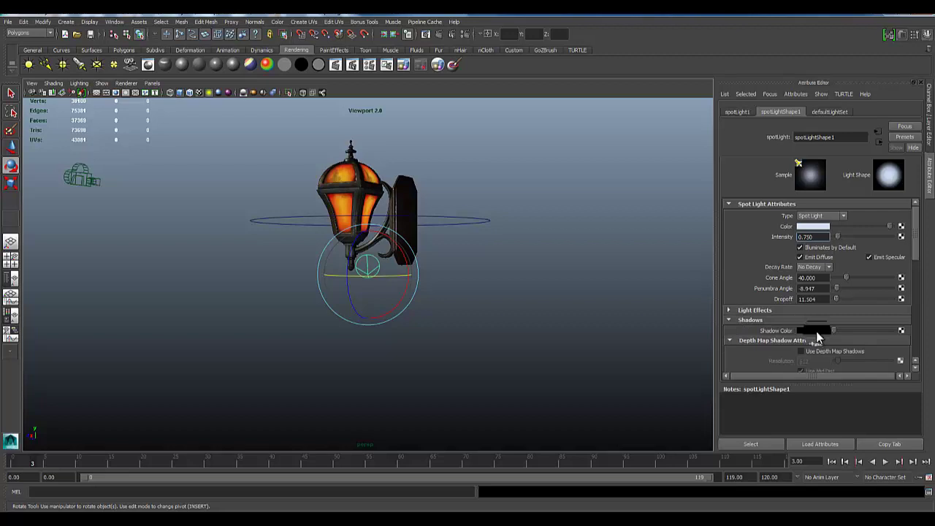
left_click(804, 330)
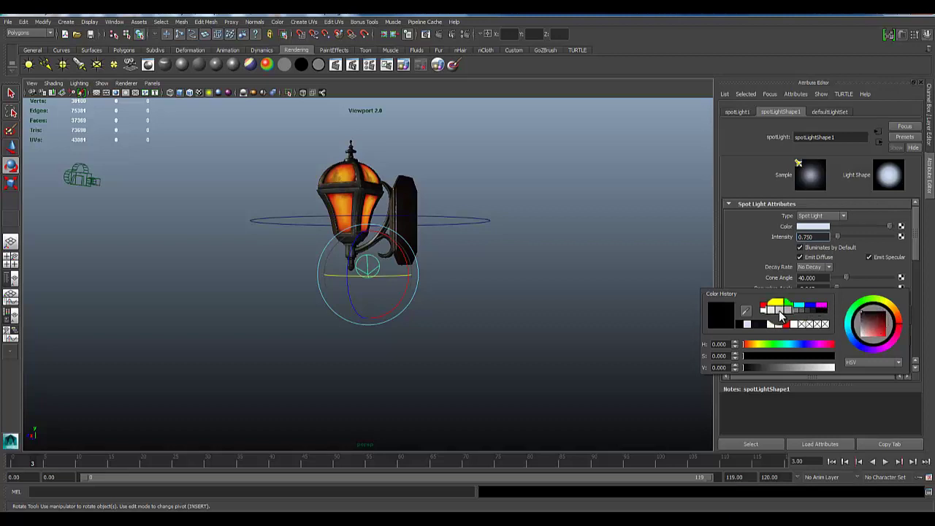
left_click(741, 329)
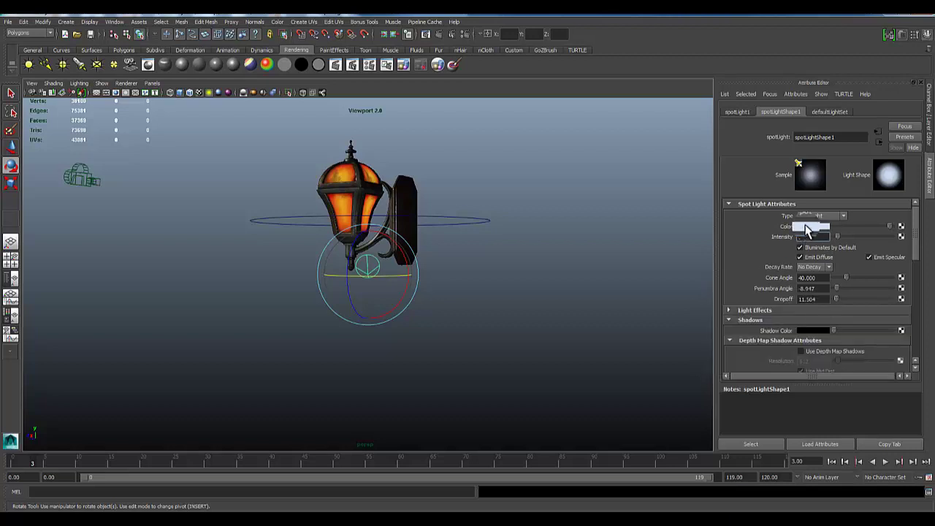
left_click(803, 332)
left_click(812, 330)
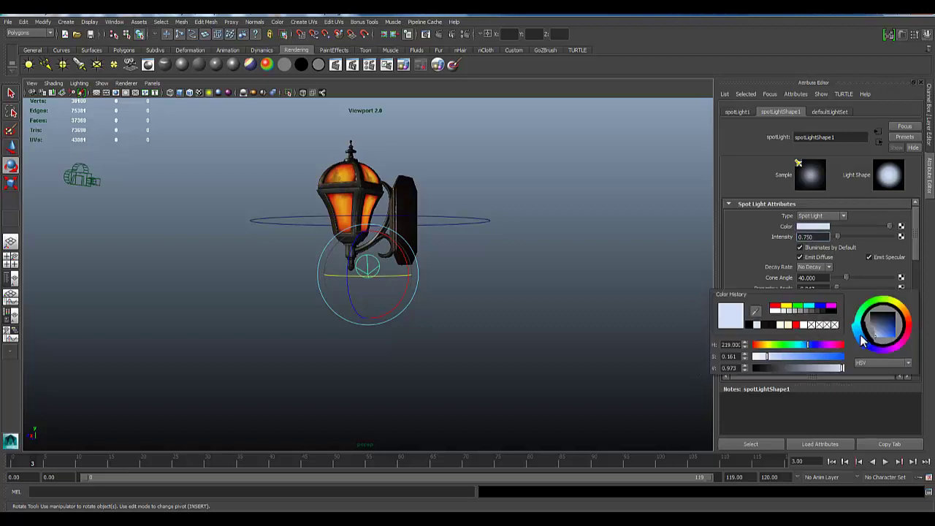
left_click(903, 309)
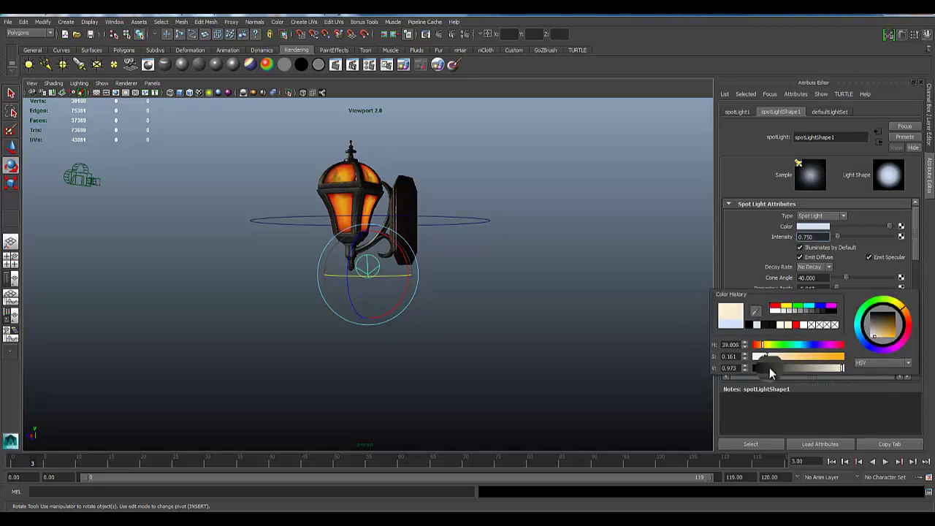
left_click(758, 367)
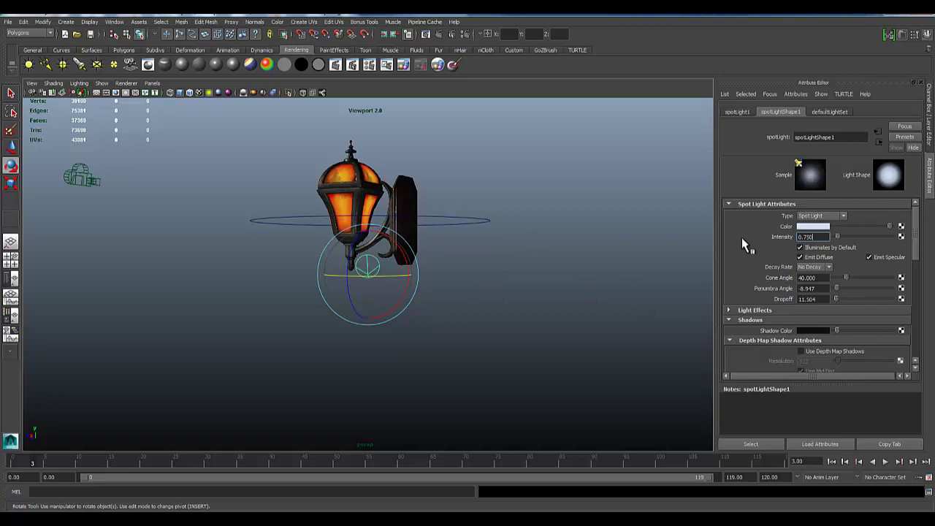
Enable raytrace shadows on the spot light with a light radius of 0.5, 4 shadow rays and a ray depth limit of 1
scroll(745, 245, "down", 2)
scroll(807, 286, "down", 5)
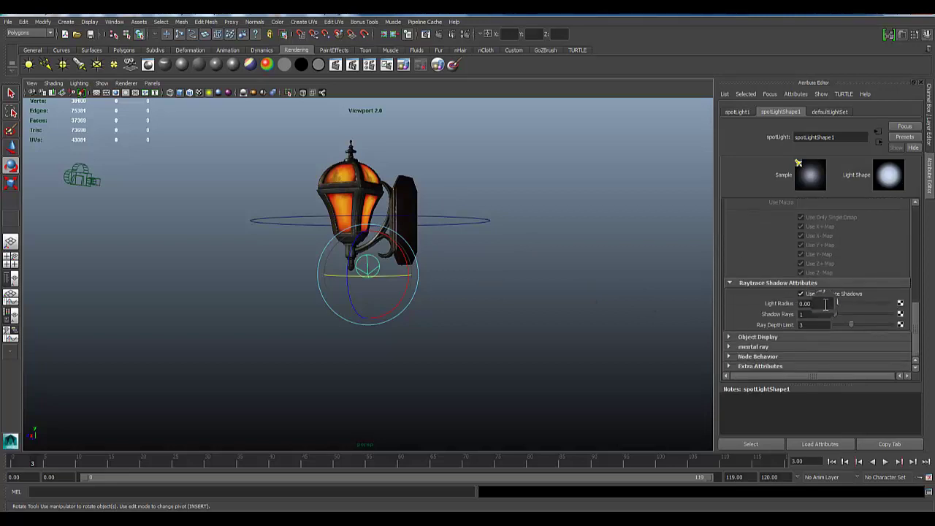
double_click(800, 314)
type("4")
key("Return")
left_click_drag(852, 327, 835, 328)
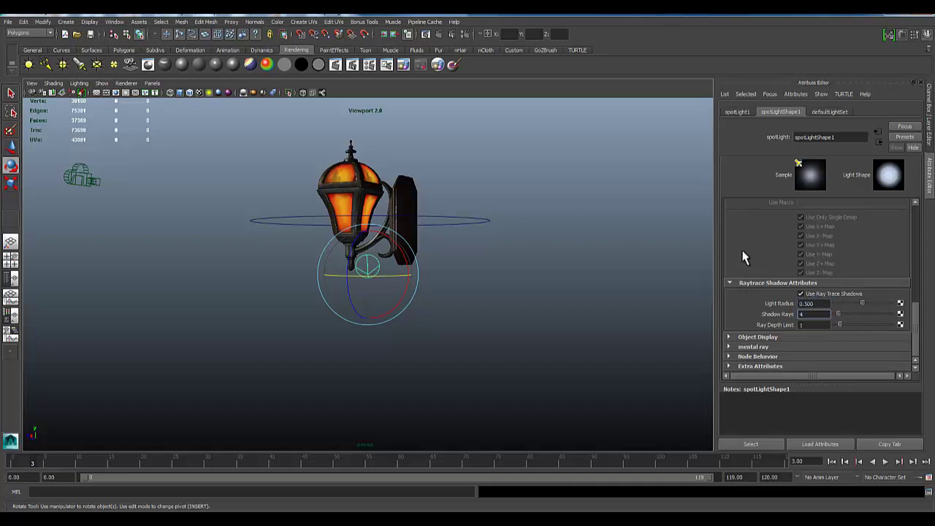
Examine the lamp's shading up close from several sides with nothing selected
left_click(566, 311)
left_click_drag(351, 336, 256, 288, "alt")
right_click_drag(257, 288, 418, 337, "alt")
left_click_drag(418, 337, 242, 261, "alt")
right_click_drag(242, 261, 220, 263, "alt")
left_click(285, 249)
right_click_drag(285, 248, 192, 376, "alt")
left_click(252, 337)
right_click_drag(250, 334, 263, 348, "alt")
left_click_drag(263, 349, 241, 318, "alt")
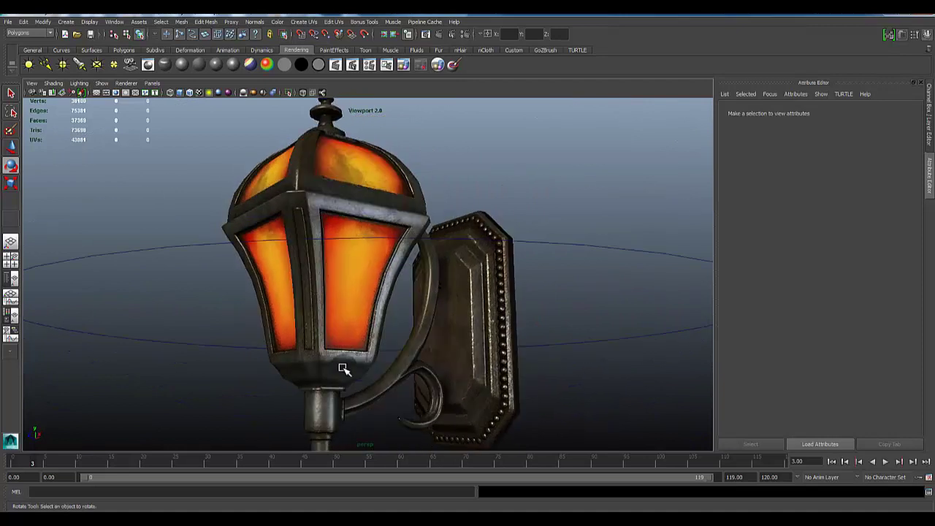
left_click_drag(348, 227, 456, 236, "alt")
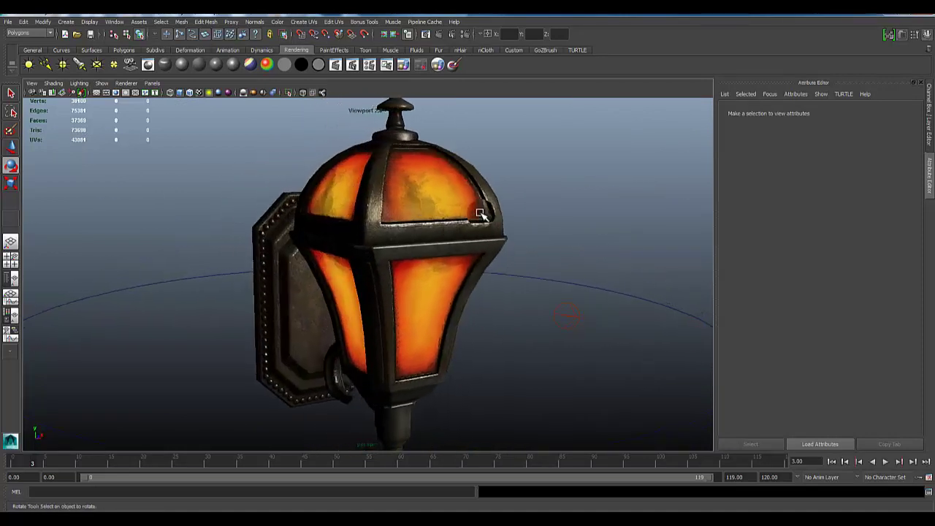
left_click_drag(492, 290, 406, 334, "alt")
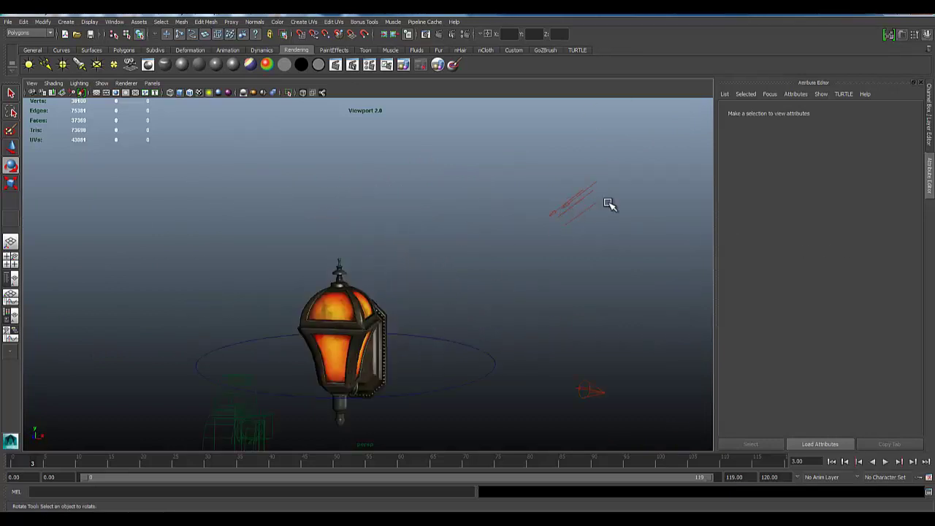
Fine-tune the directional light's intensity and deselect the light
left_click(577, 196)
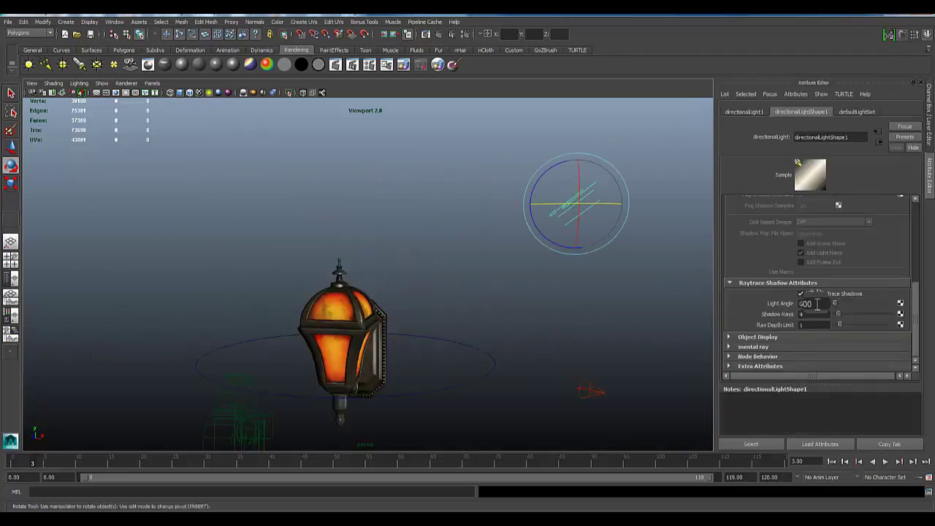
scroll(817, 304, "up", 8)
mouse_move(840, 236)
left_mouse_down()
mouse_move(855, 236)
mouse_move(838, 236)
left_mouse_up()
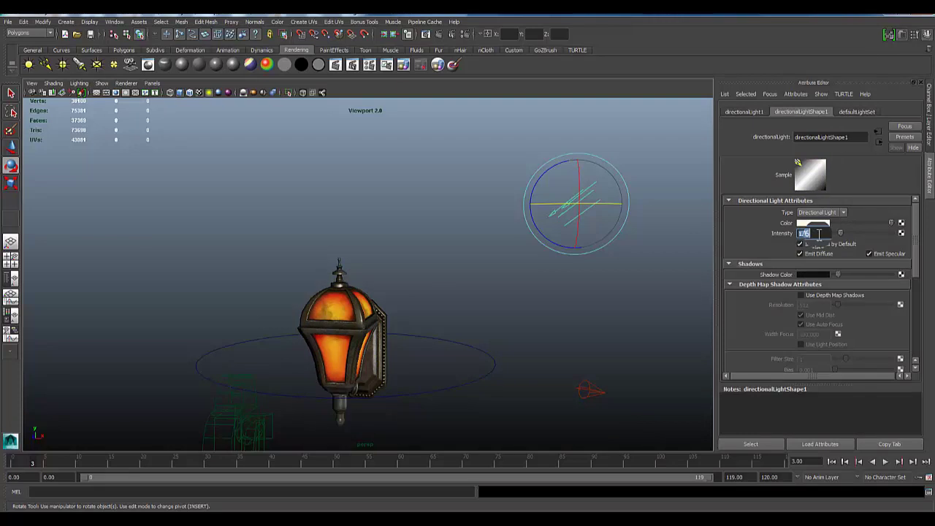
left_click(497, 331)
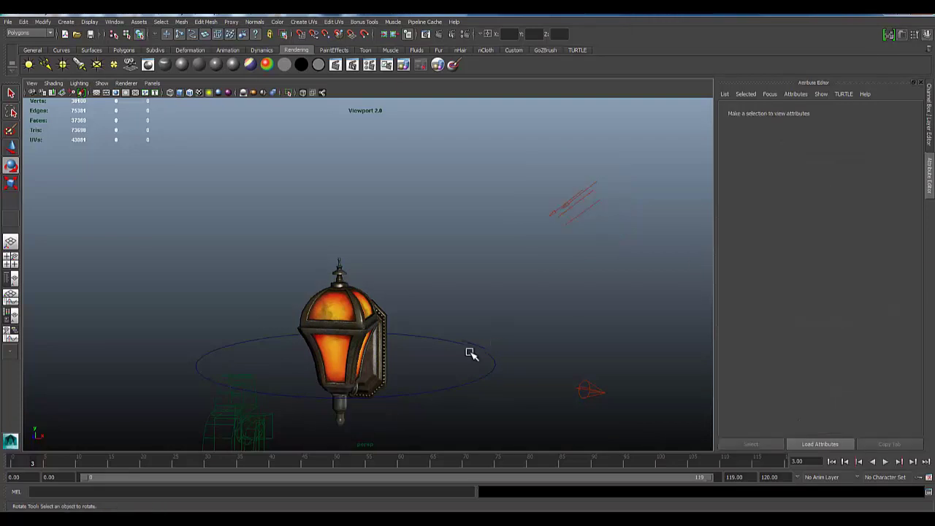
Display the turntable camera's view in Viewport 2.0 with textures and all scene lights, in the four-view layout
left_click_drag(392, 370, 689, 246, "alt")
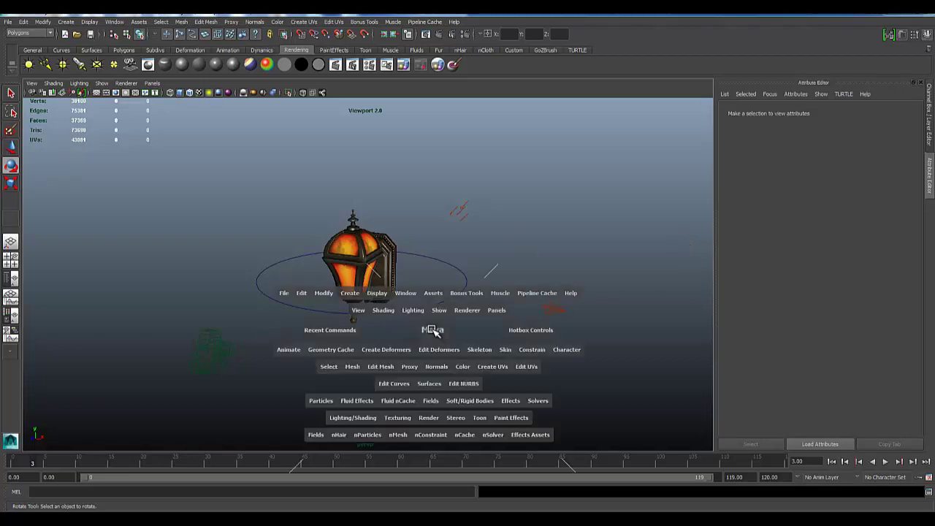
key("space")
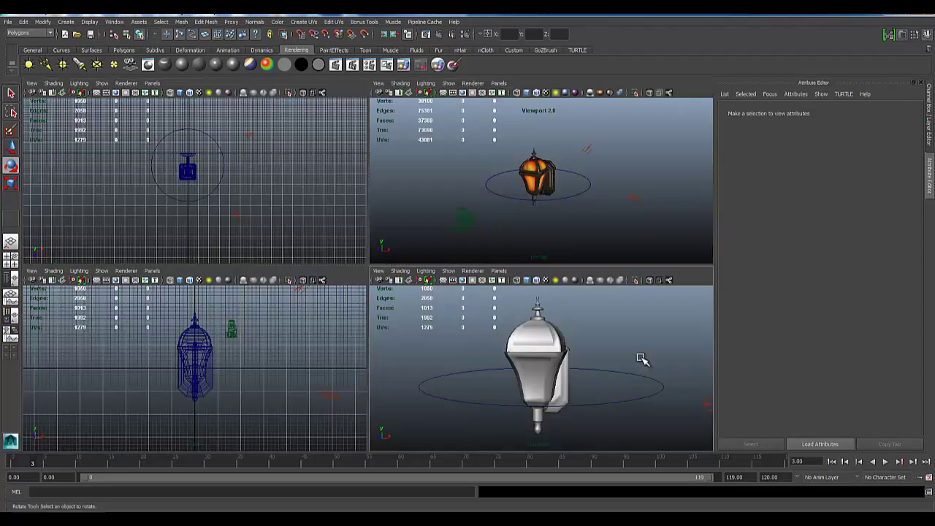
left_click(473, 271)
left_click(504, 293)
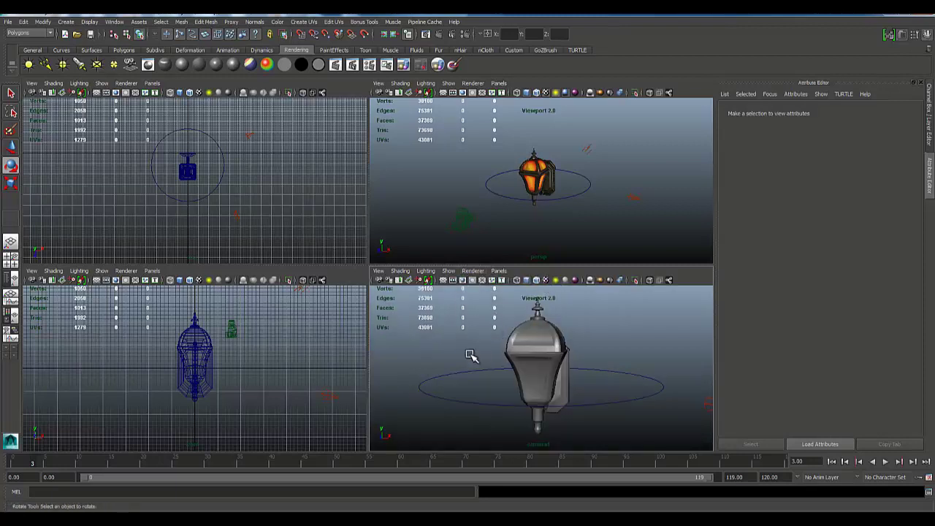
key("6")
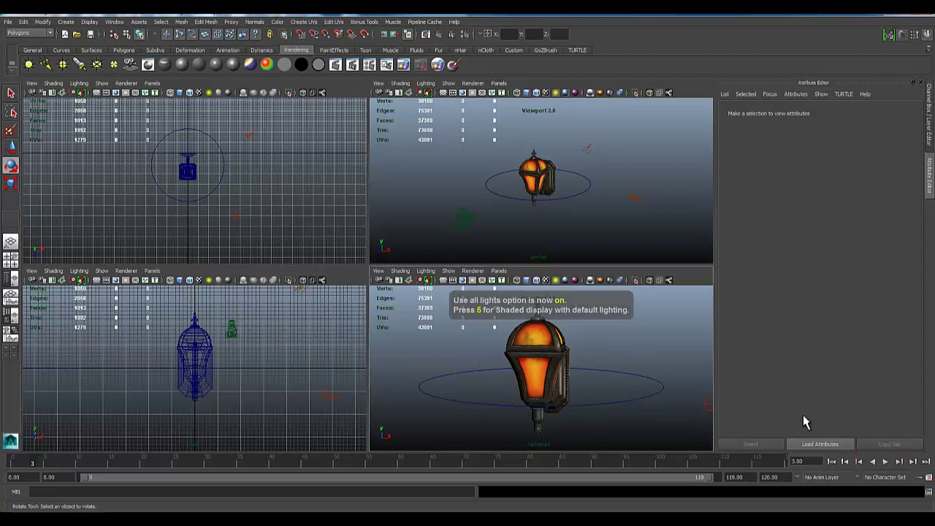
Play the turntable animation to check the lit lamp through the camera, stop it, and restart playback
left_click(885, 462)
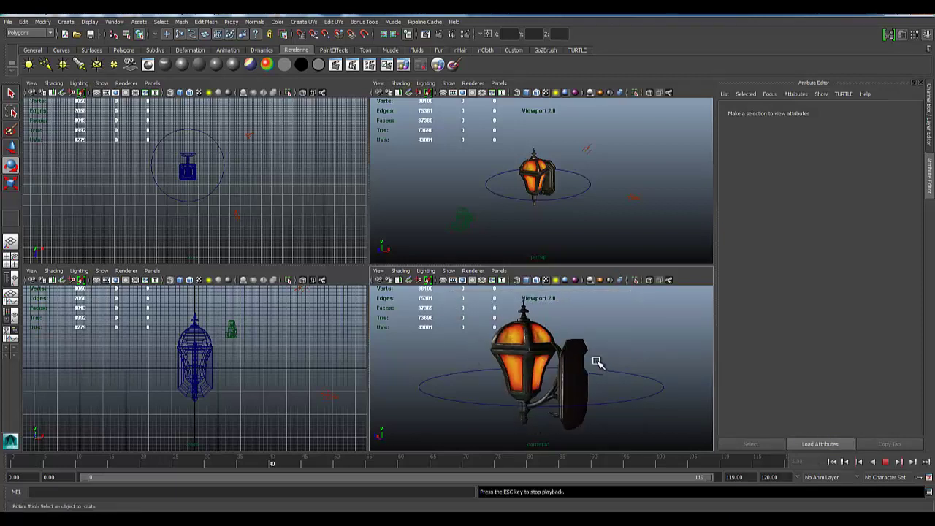
key("e")
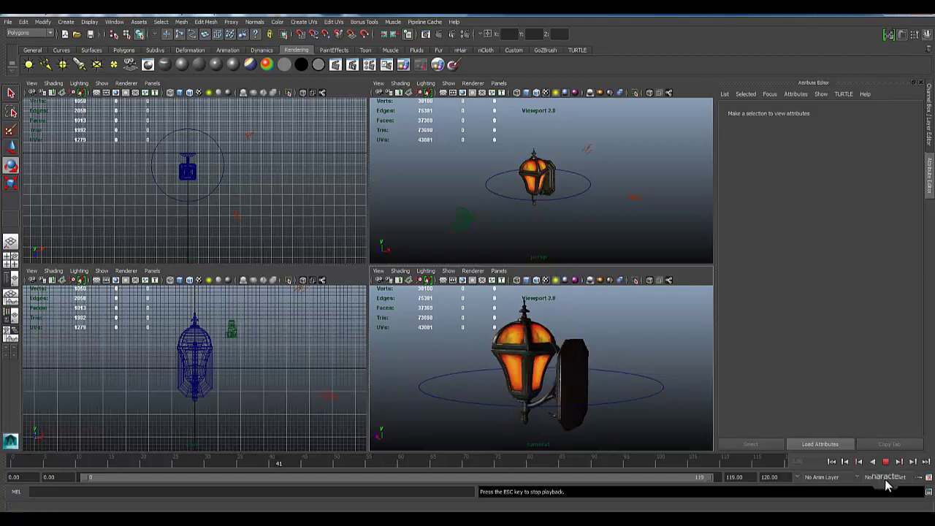
key("Escape")
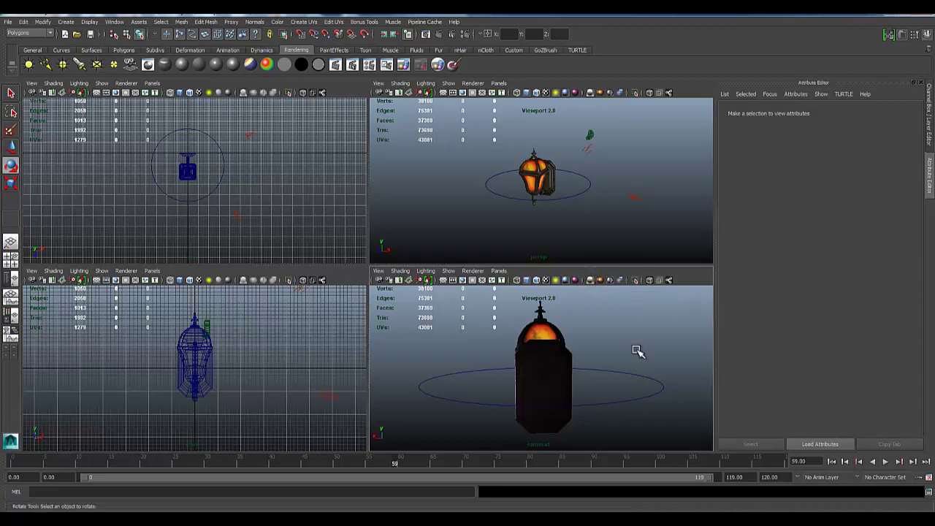
left_click(884, 461)
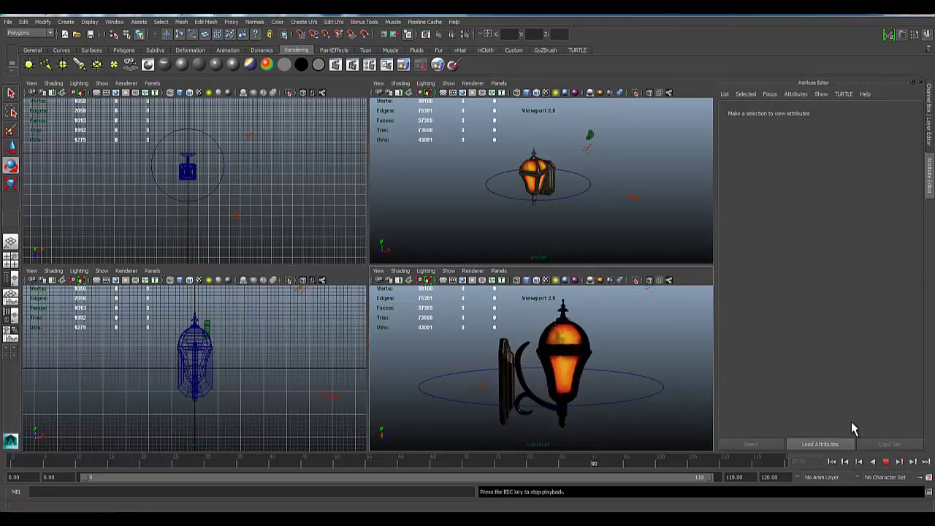